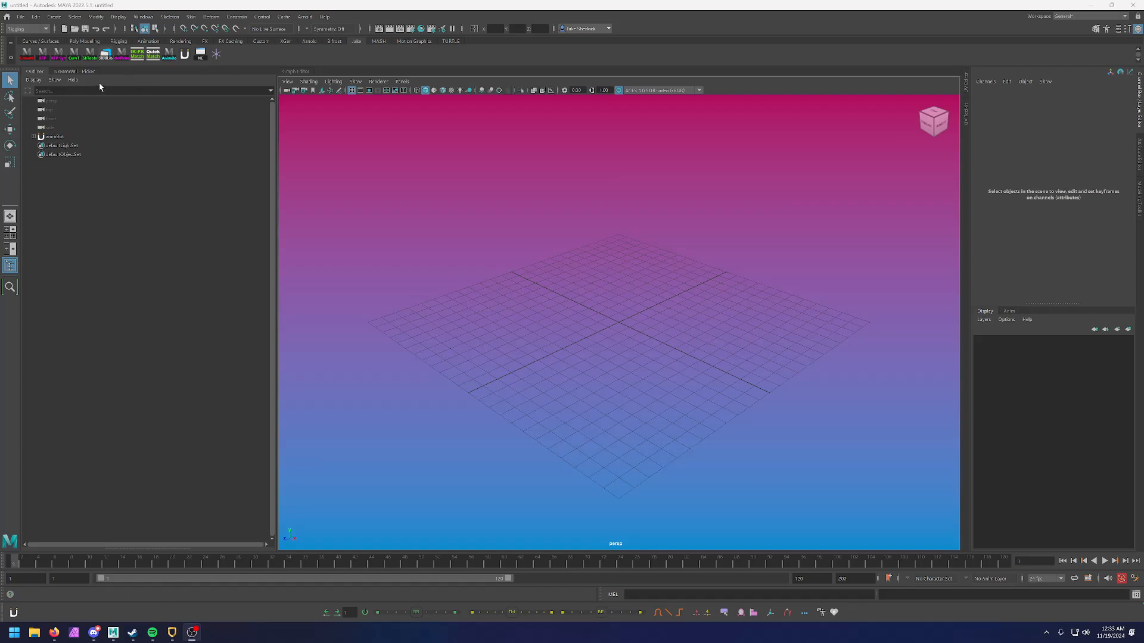
Create two locators at the origin of the empty scene
click(85, 41)
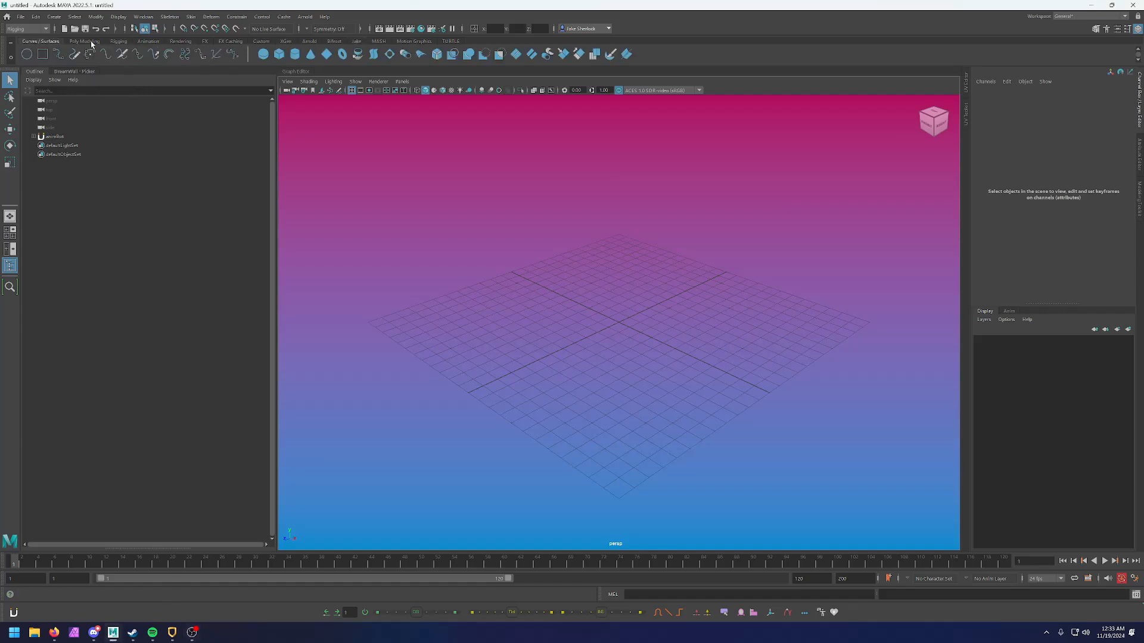
click(117, 42)
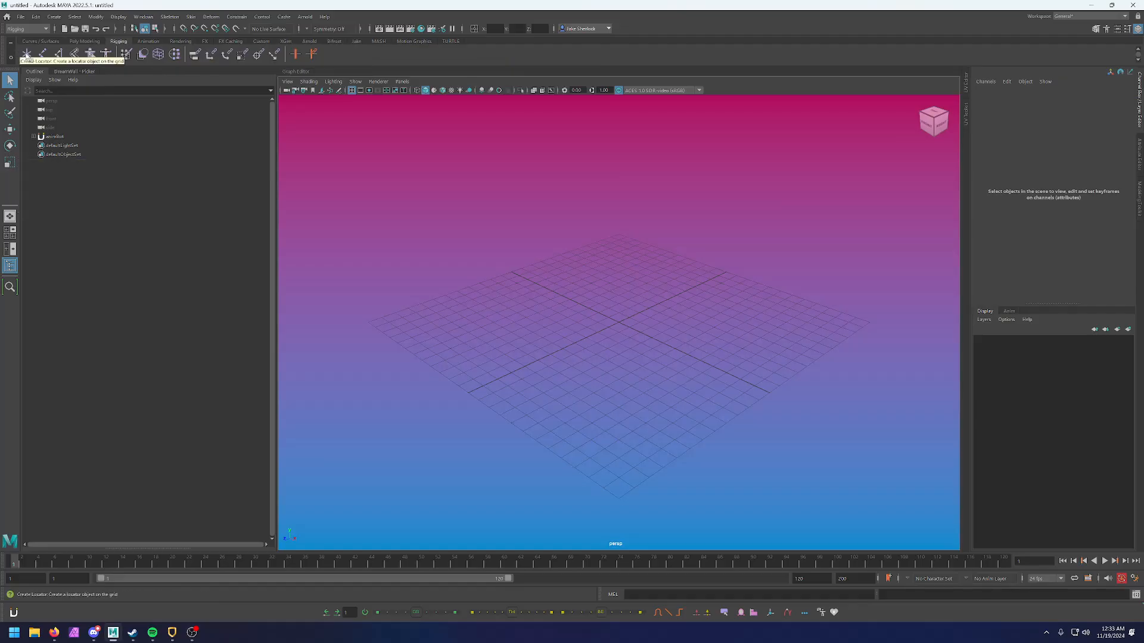
click(27, 55)
click(27, 55)
Move the two locators apart along the X axis, locator1 to the positive side and locator2 to the negative side of the origin
key(w)
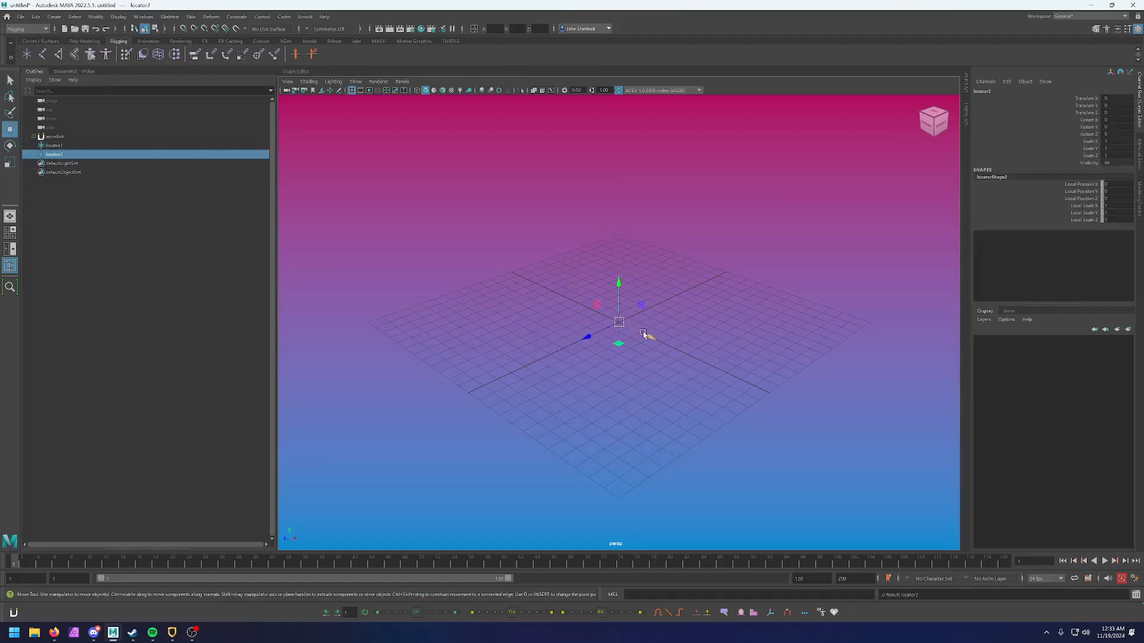
drag(646, 332, 548, 270)
key(q)
key(w)
drag(597, 311, 744, 386)
click(602, 344)
click(523, 290)
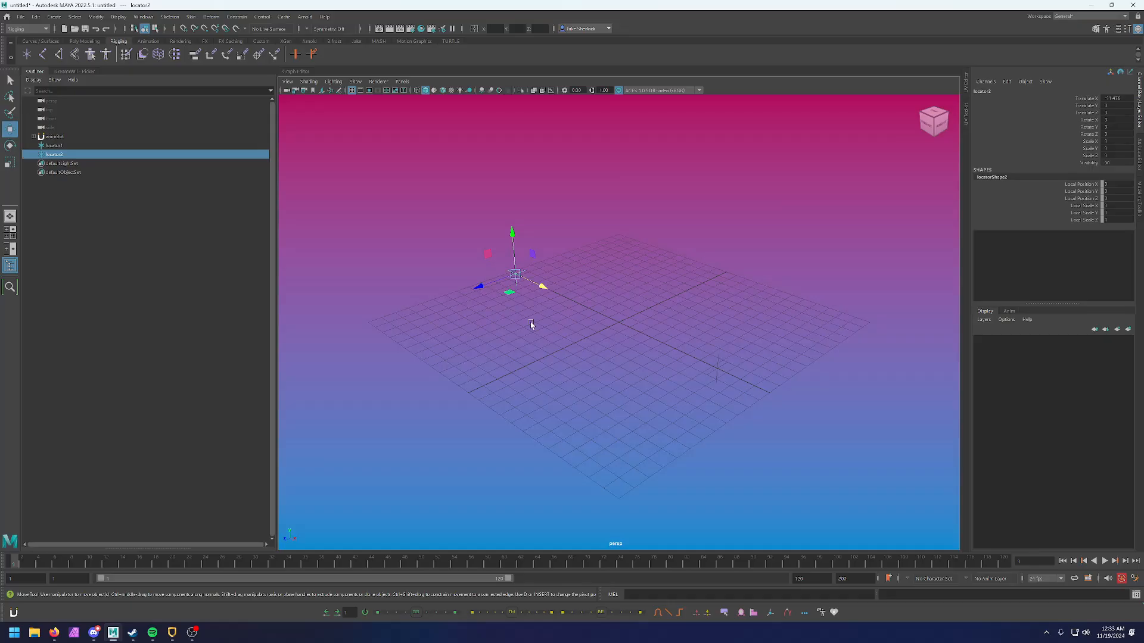
drag(620, 309, 757, 410)
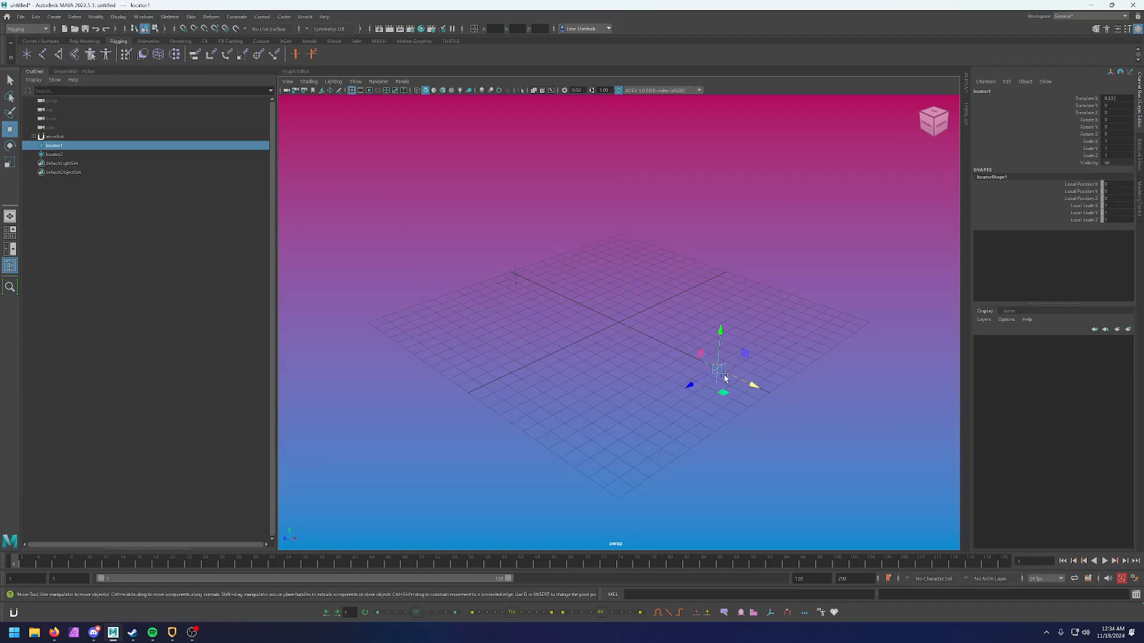
drag(722, 383, 685, 348)
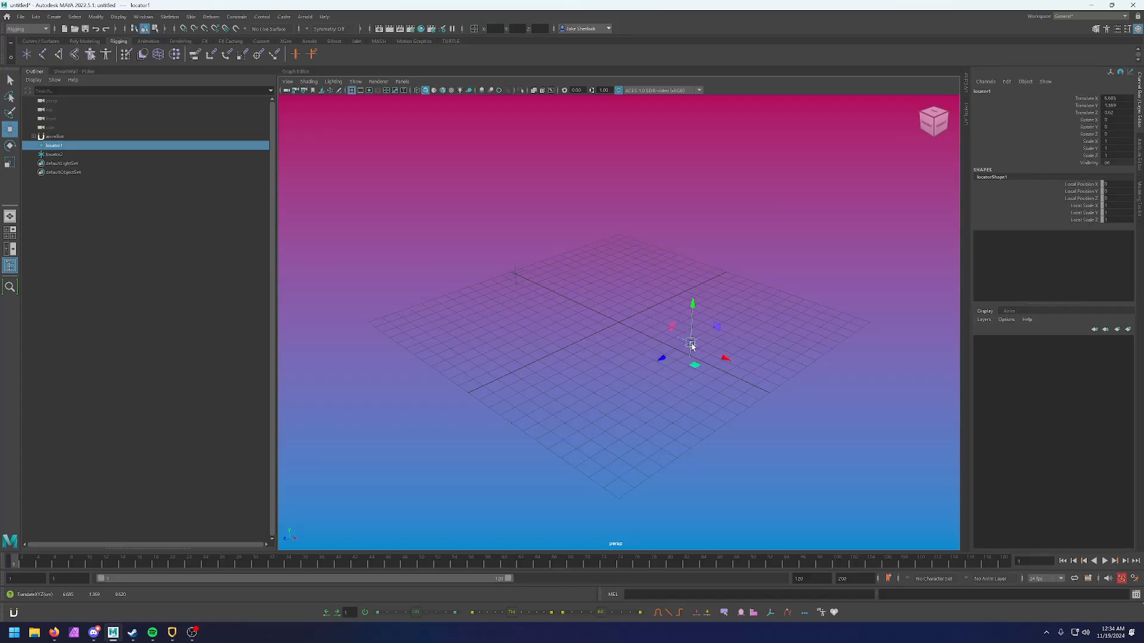
key(ctrl+z)
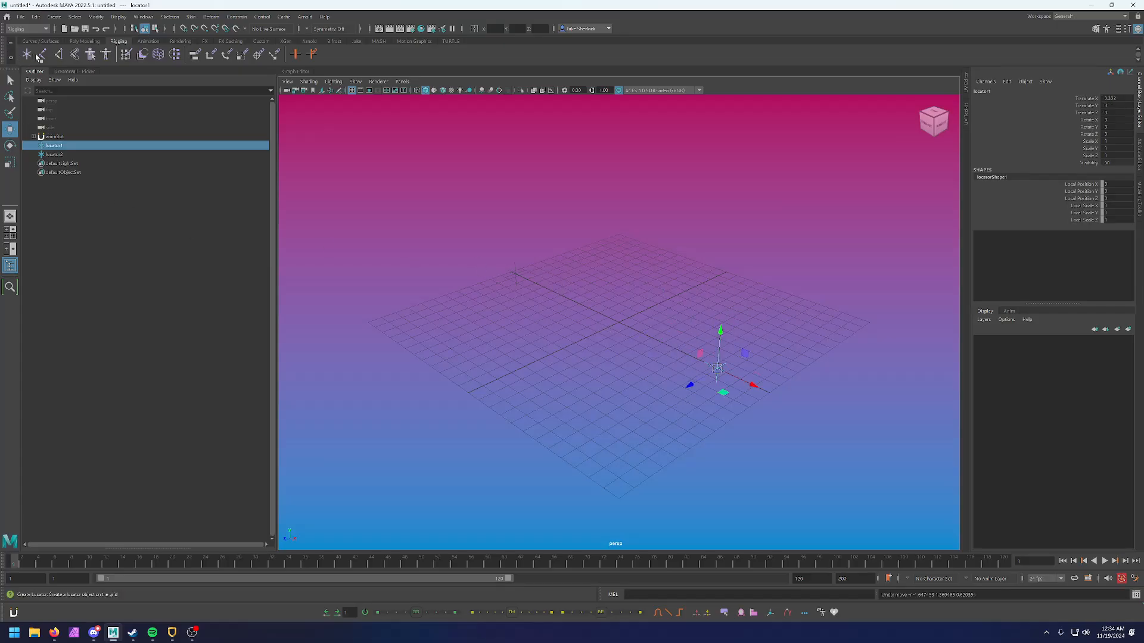
Rename locator1 as Hand and locator2 as WOrld
double_click(59, 145)
text(Hand)
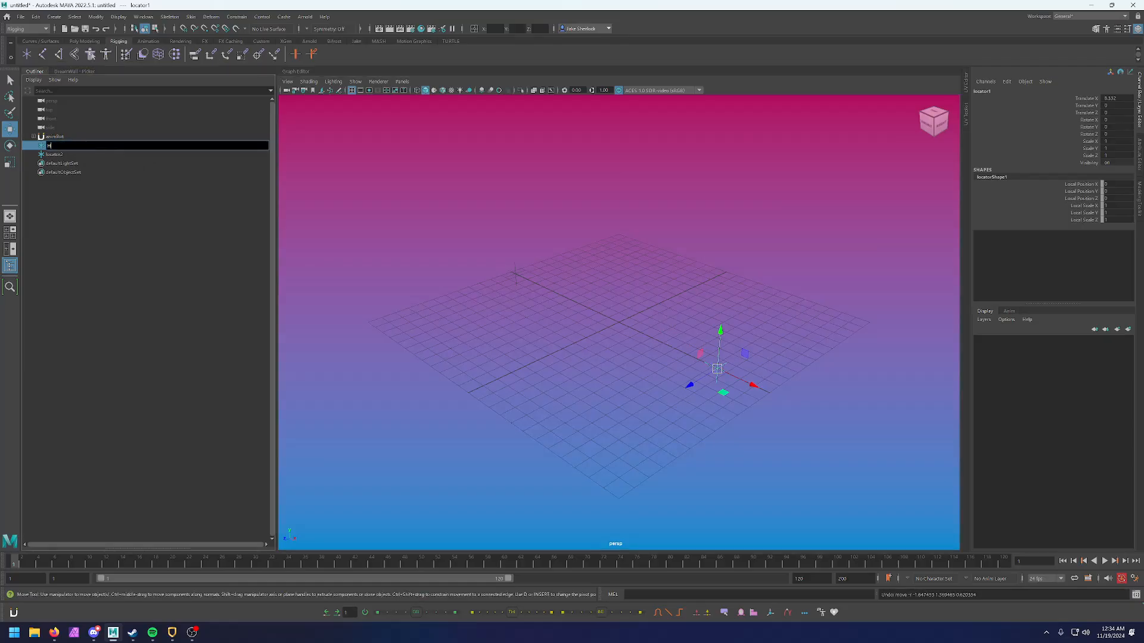
key(Return)
double_click(56, 155)
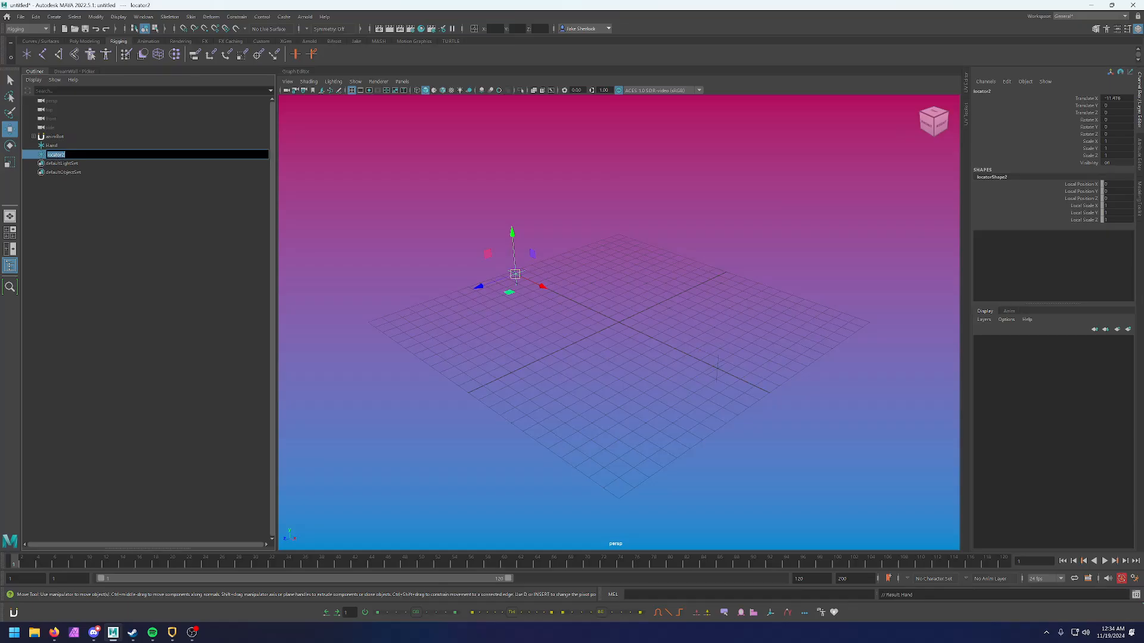
text(WOrld)
key(Return)
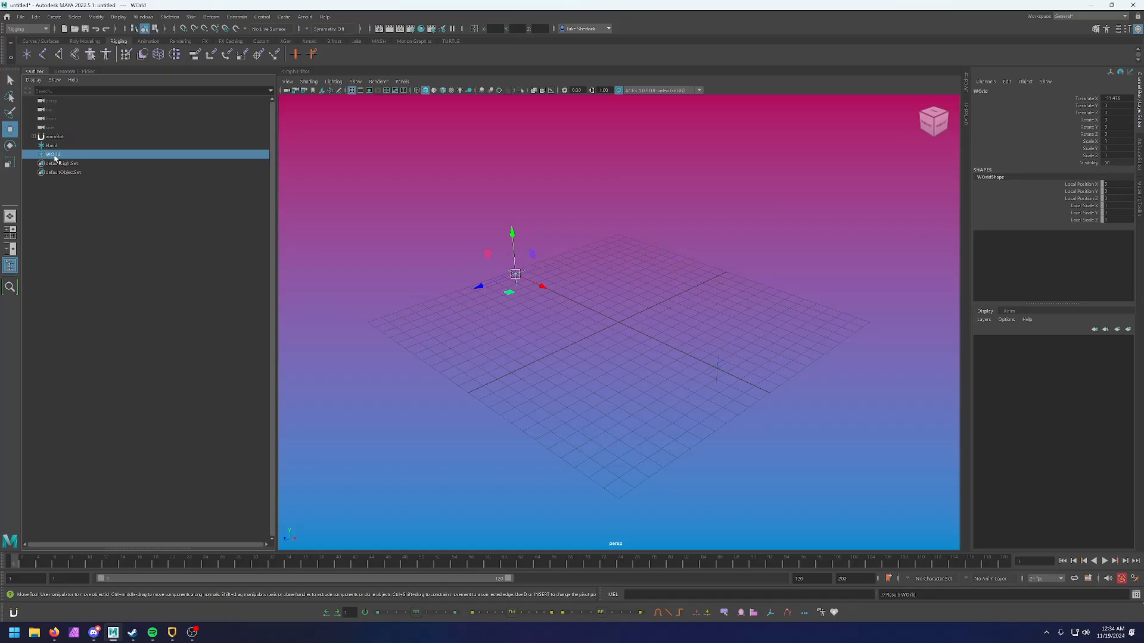
Rename the locator on the negative X side Bow_Global_Loc and the one on the positive X side Bow_Hand_Loc
double_click(55, 157)
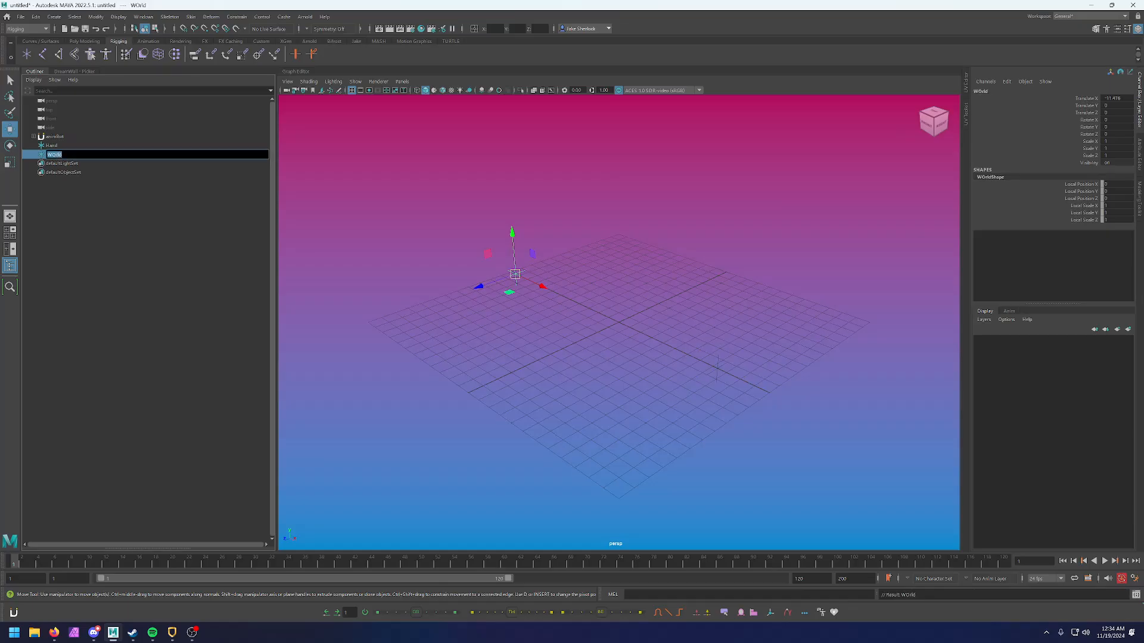
text(Bow_Global_Loc)
key(Return)
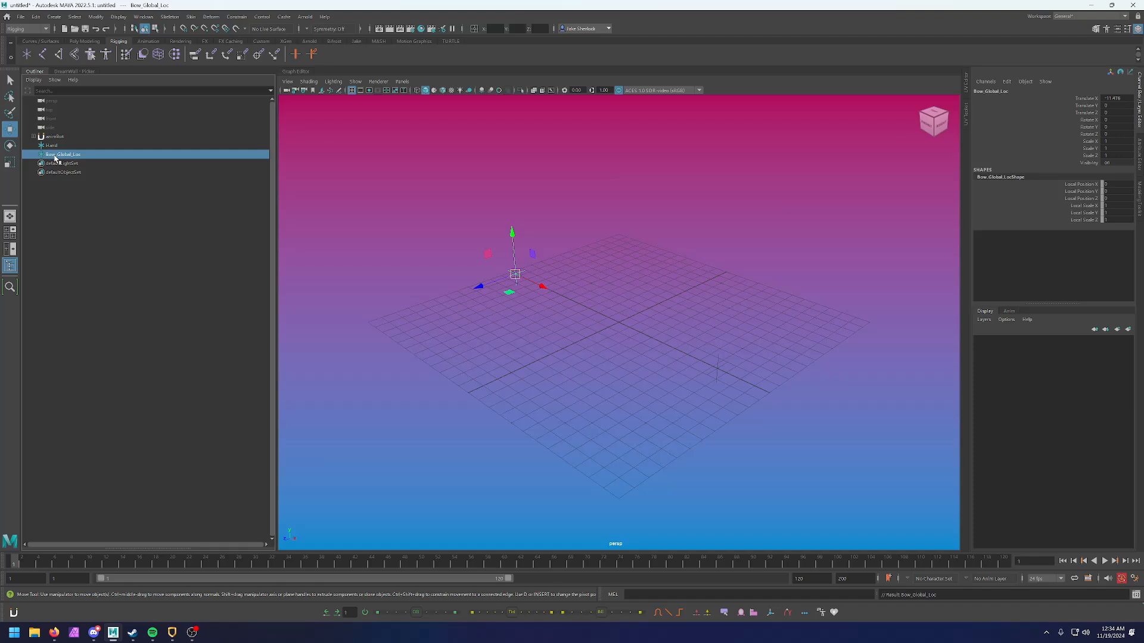
double_click(53, 145)
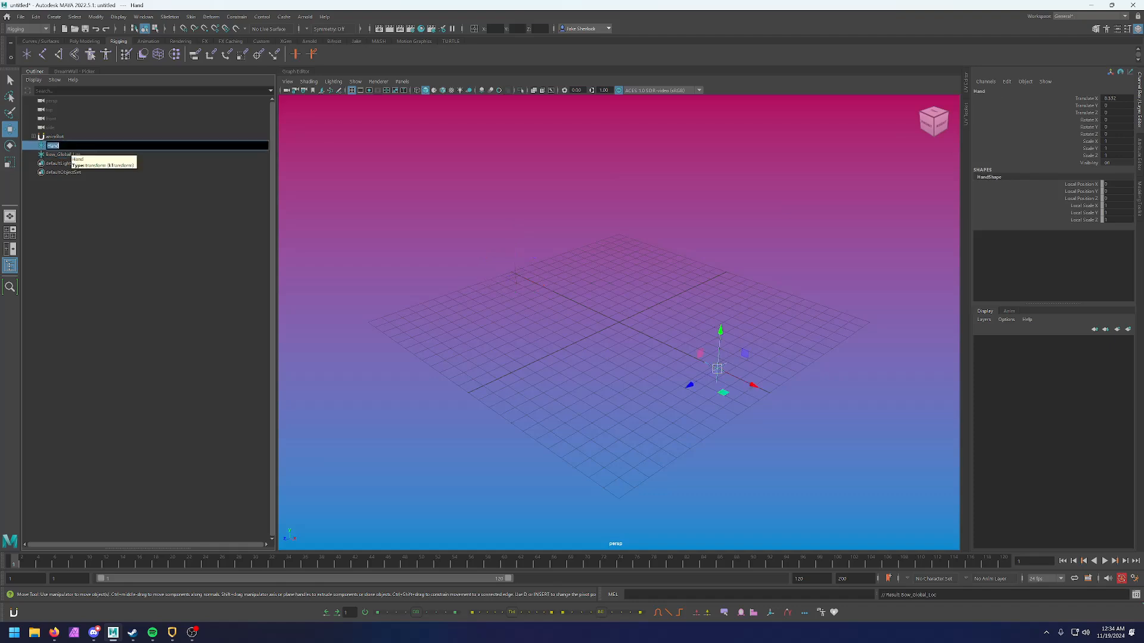
text(Bow_Hand_Loc)
key(Return)
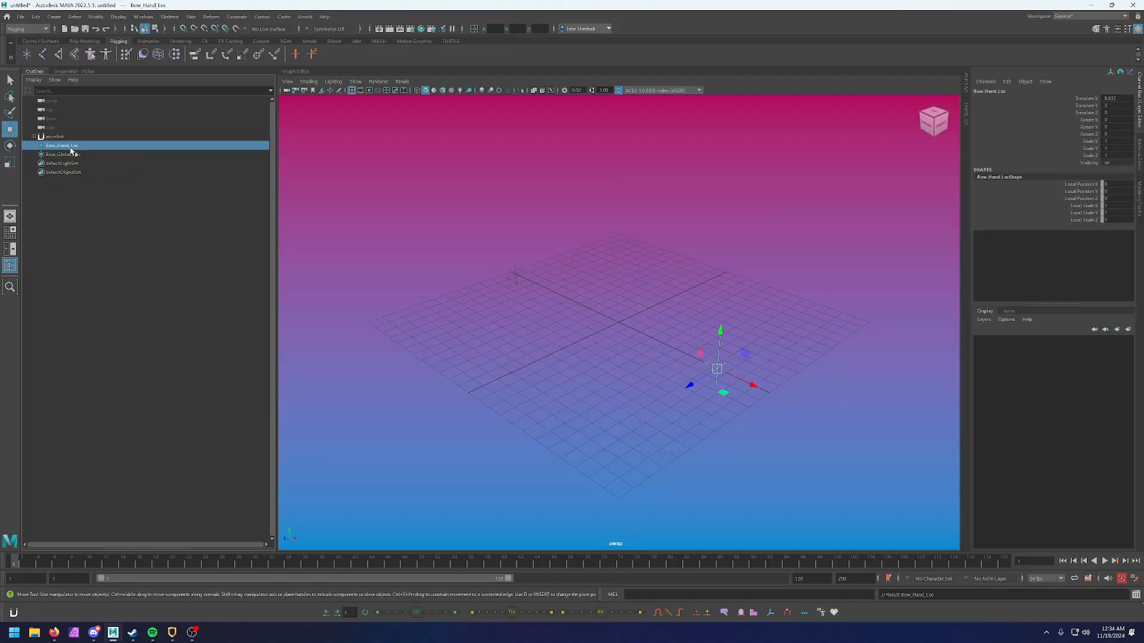
Create a polygon cube at the origin and scale it up uniformly to about 1.6
click(85, 41)
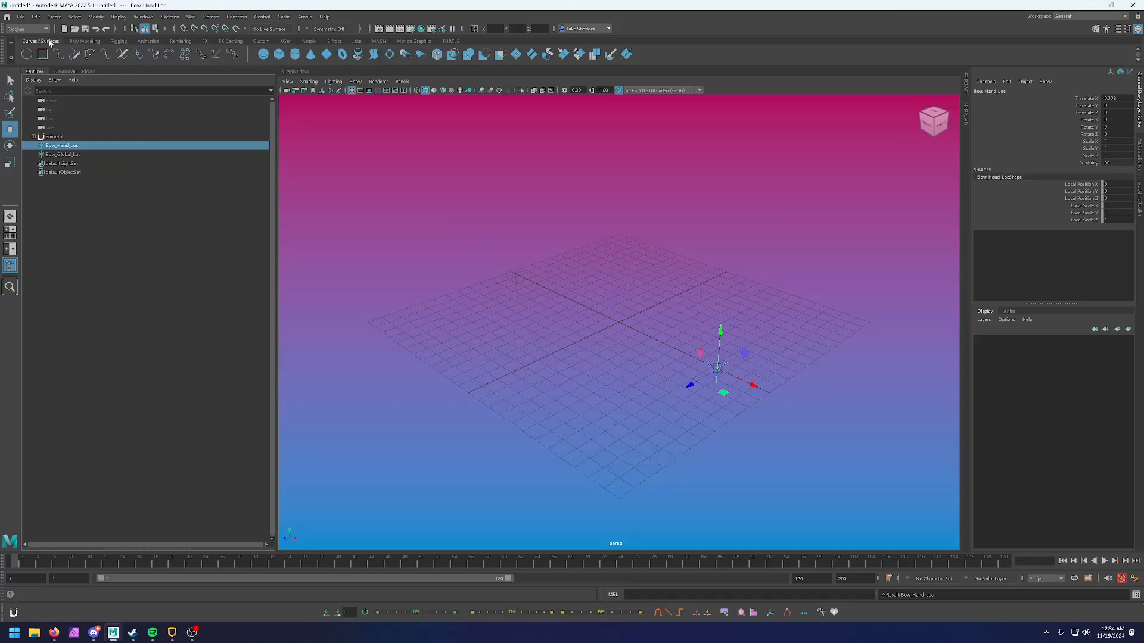
click(42, 54)
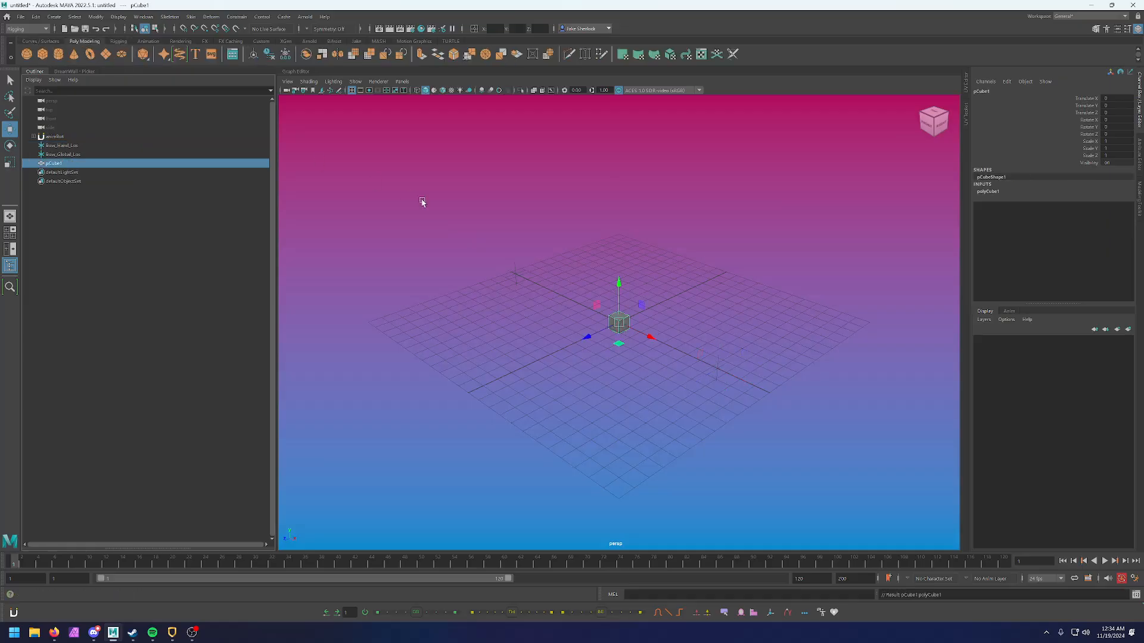
key(r)
drag(620, 322, 619, 268)
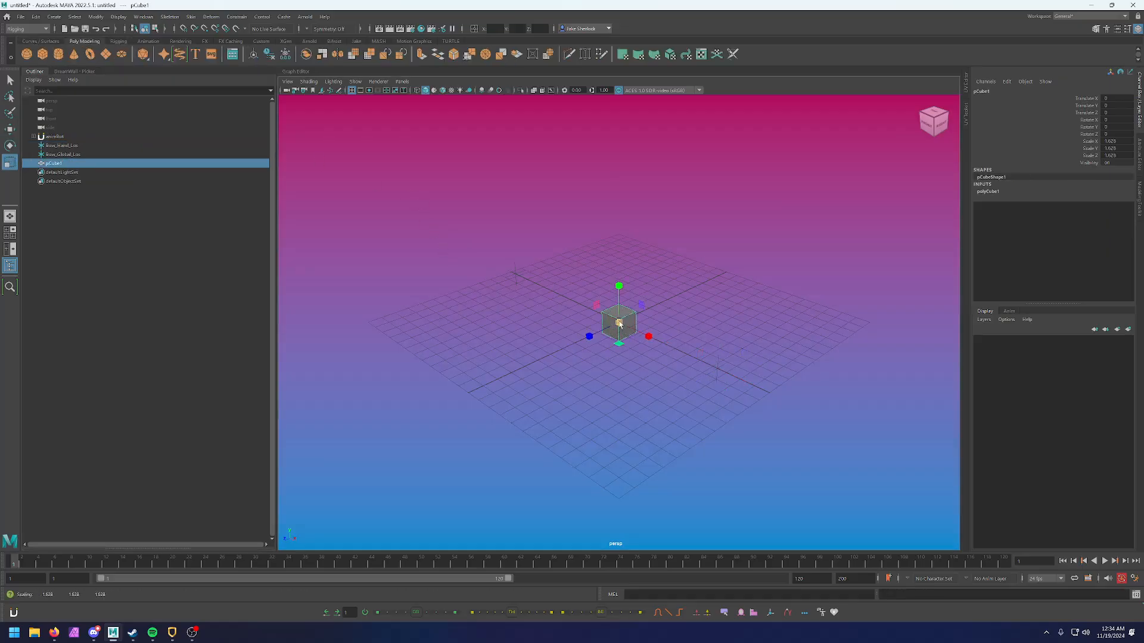
click(41, 41)
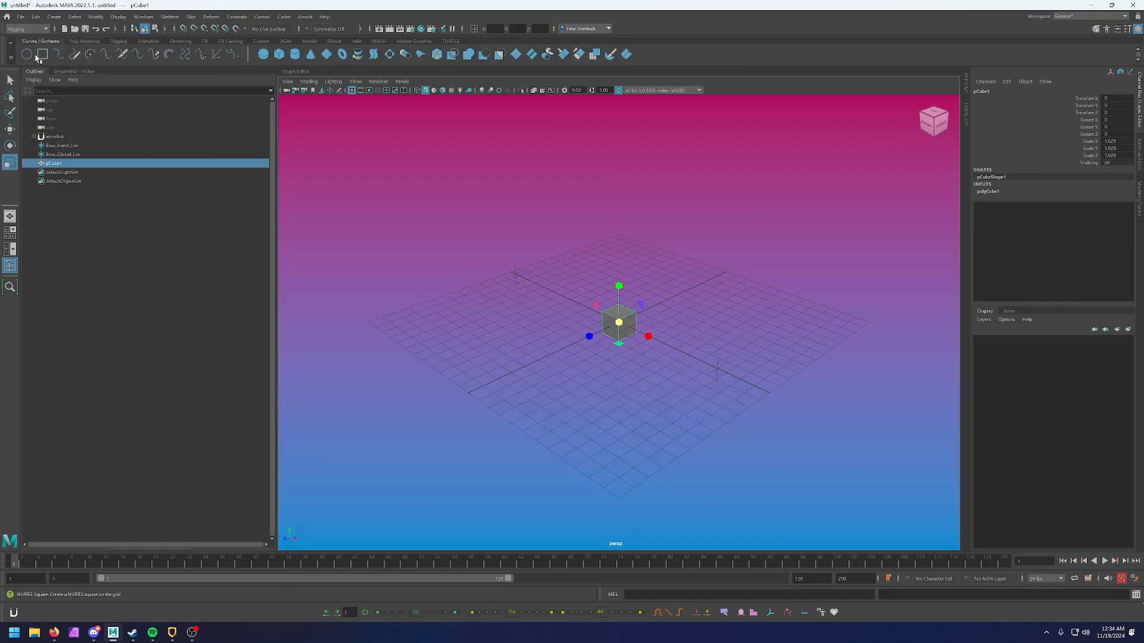
click(41, 55)
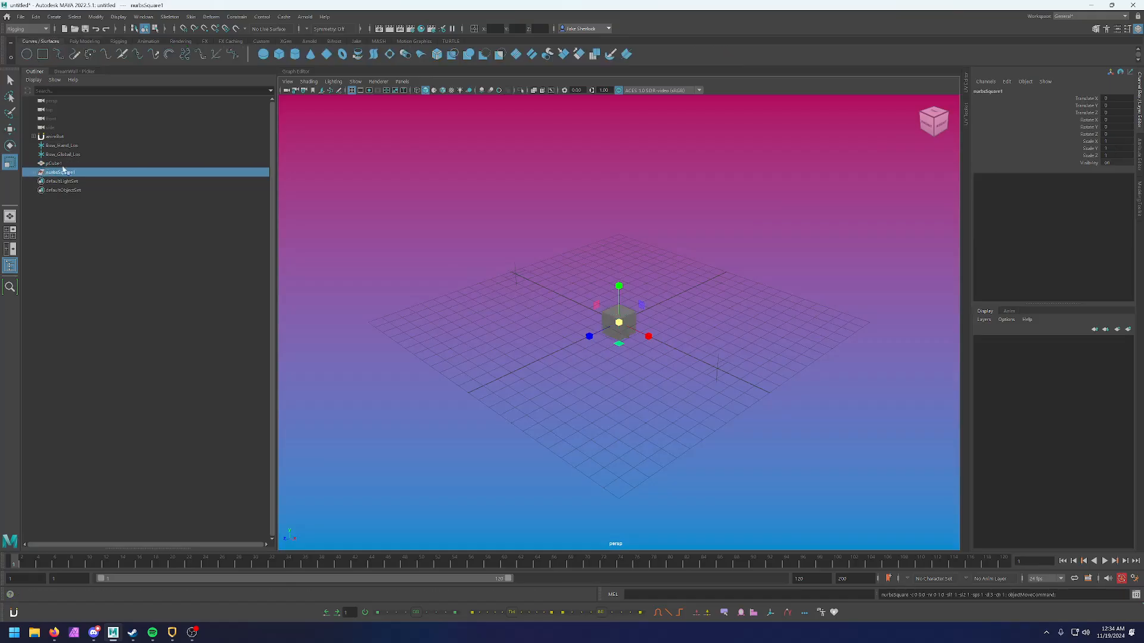
key(ctrl+z)
key(ctrl+z)
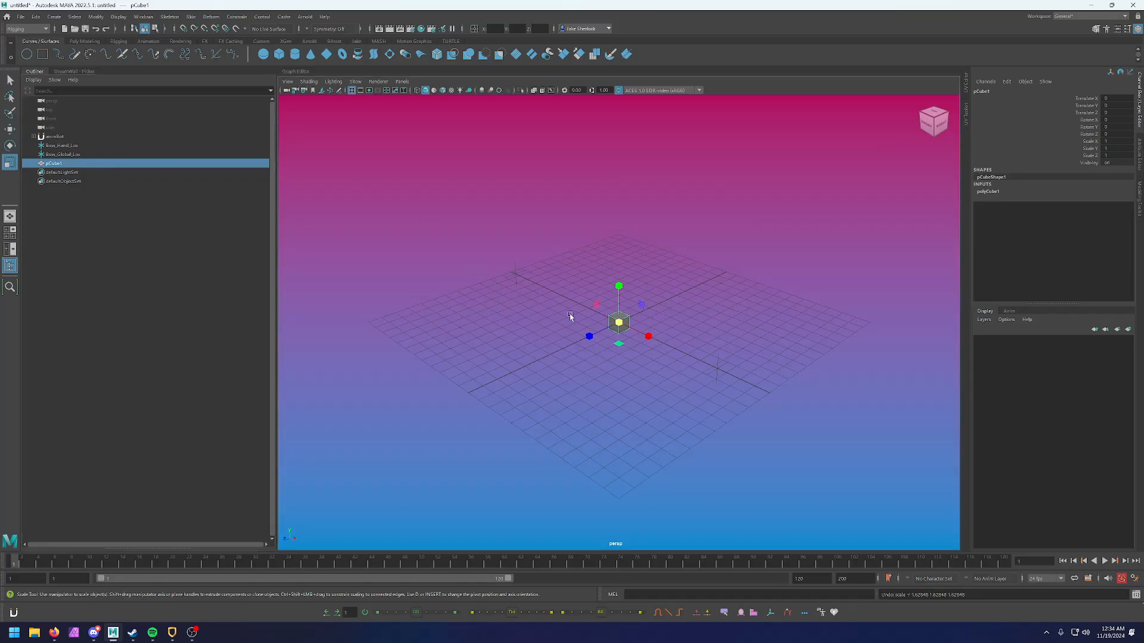
Create a NURBS circle around the cube with an increased radius and rename it Bow_Ctrl
click(27, 55)
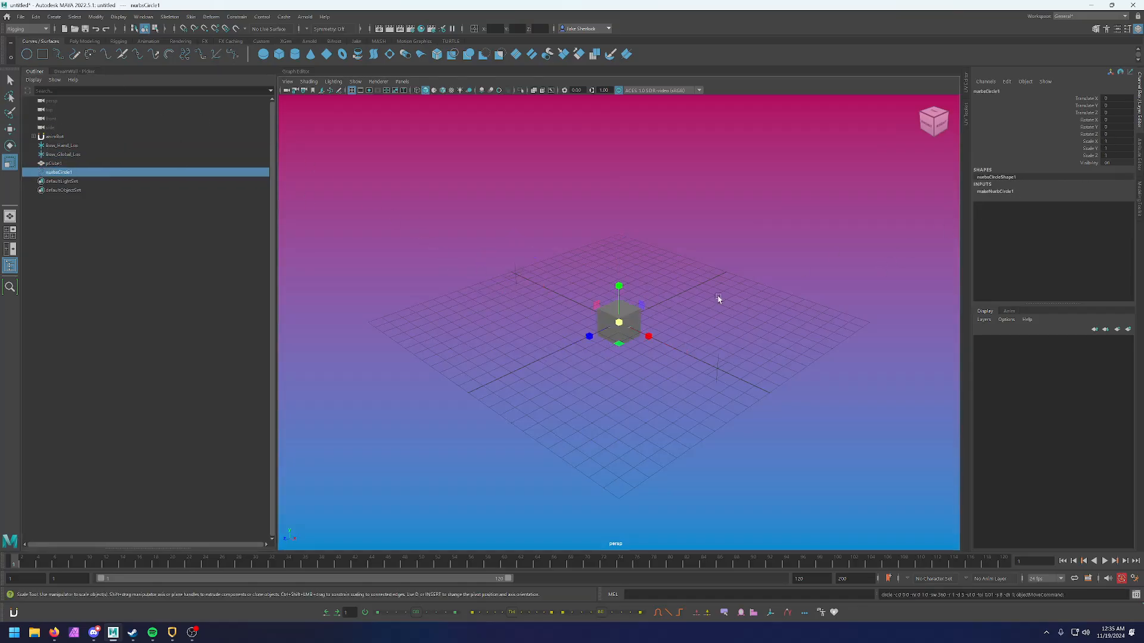
click(999, 191)
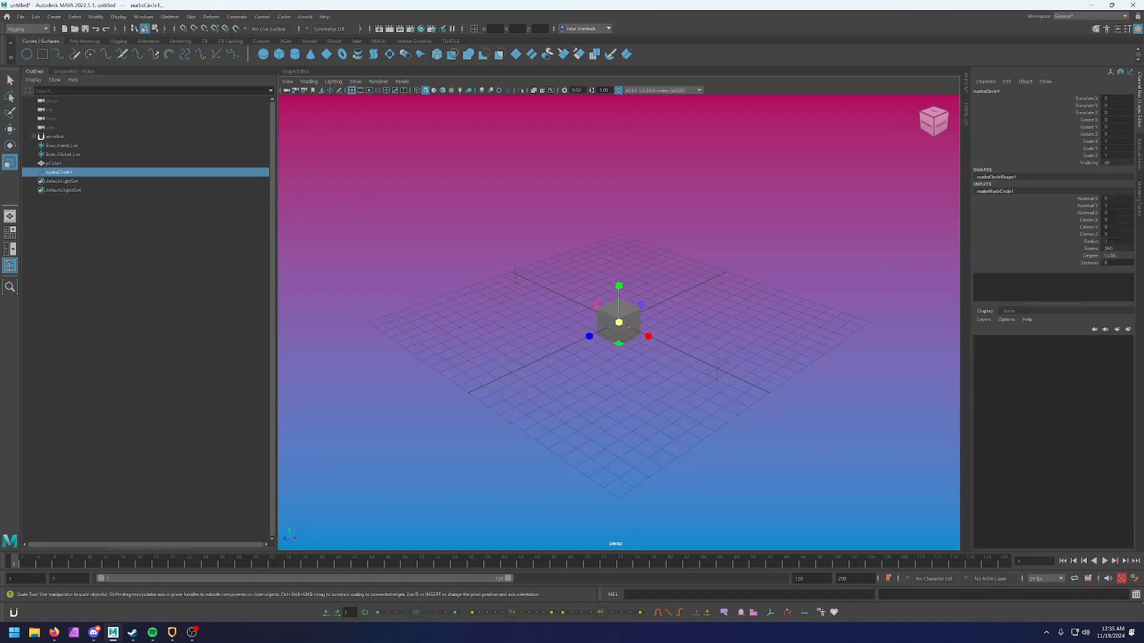
click(1109, 241)
double_click(137, 175)
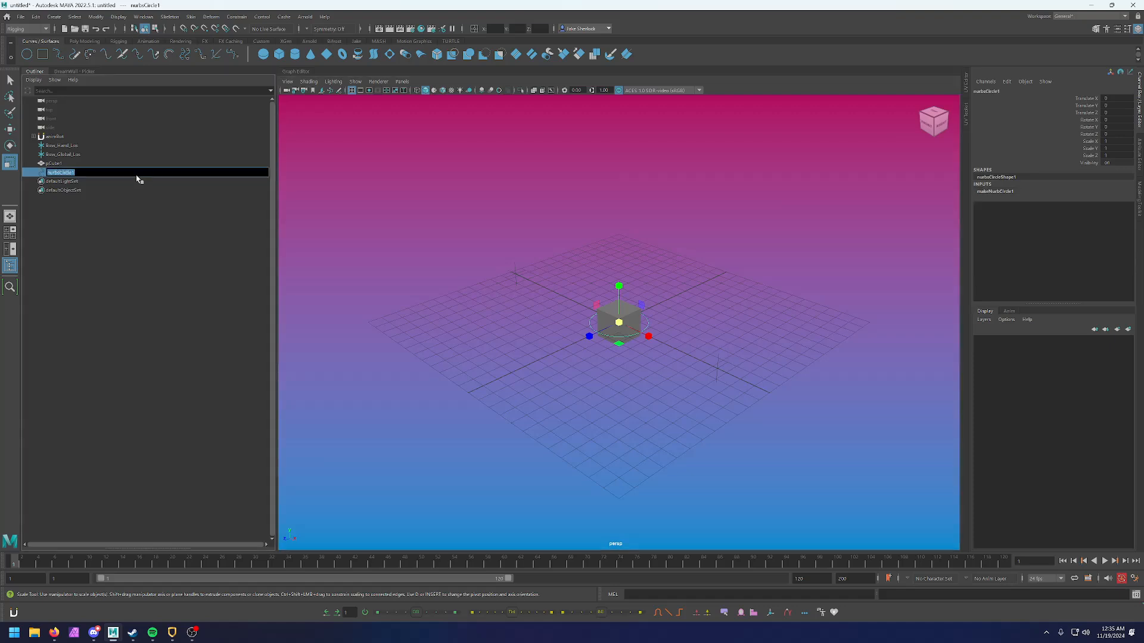
text(Bow_Ctrl)
key(Return)
Group Bow_Ctrl twice so that it sits inside two nested groups, and expand the hierarchy
key(ctrl+g)
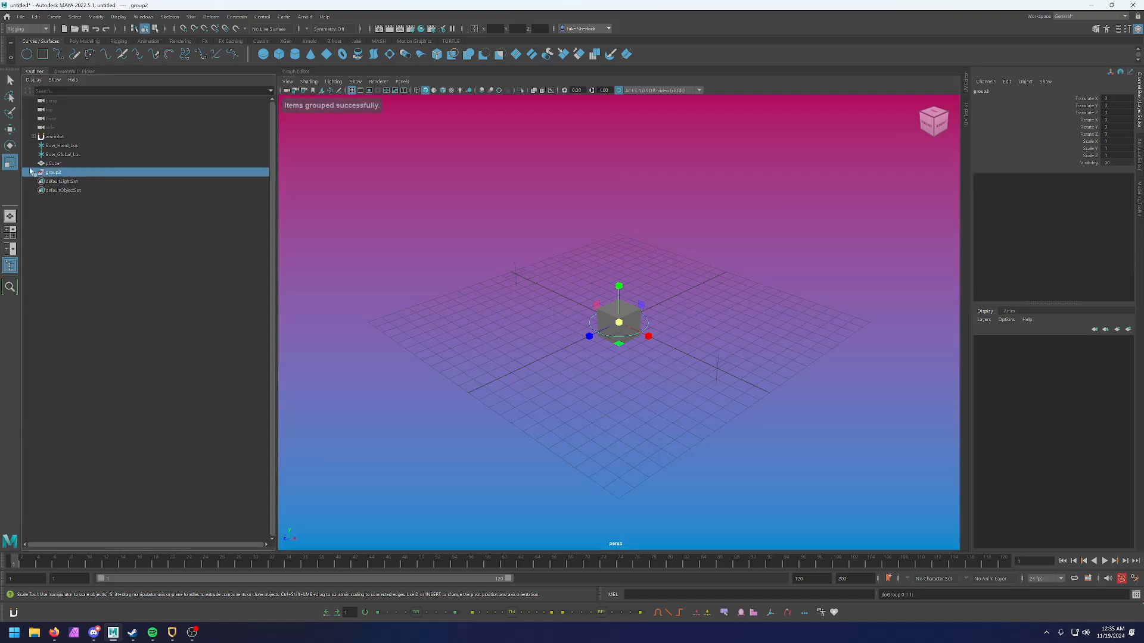
click(34, 173)
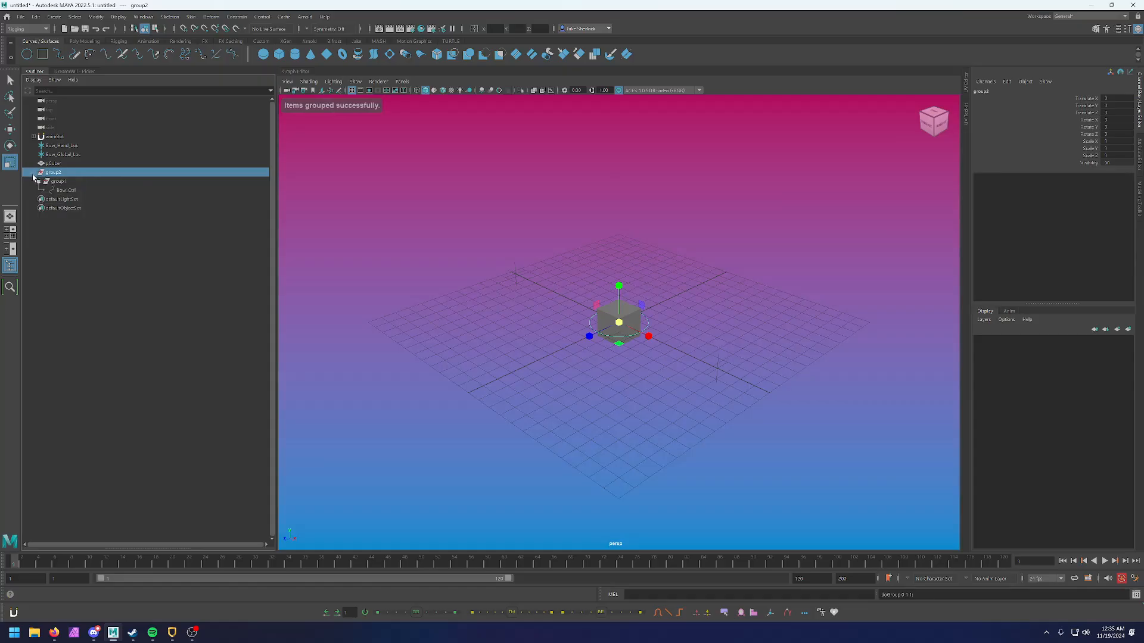
click(61, 189)
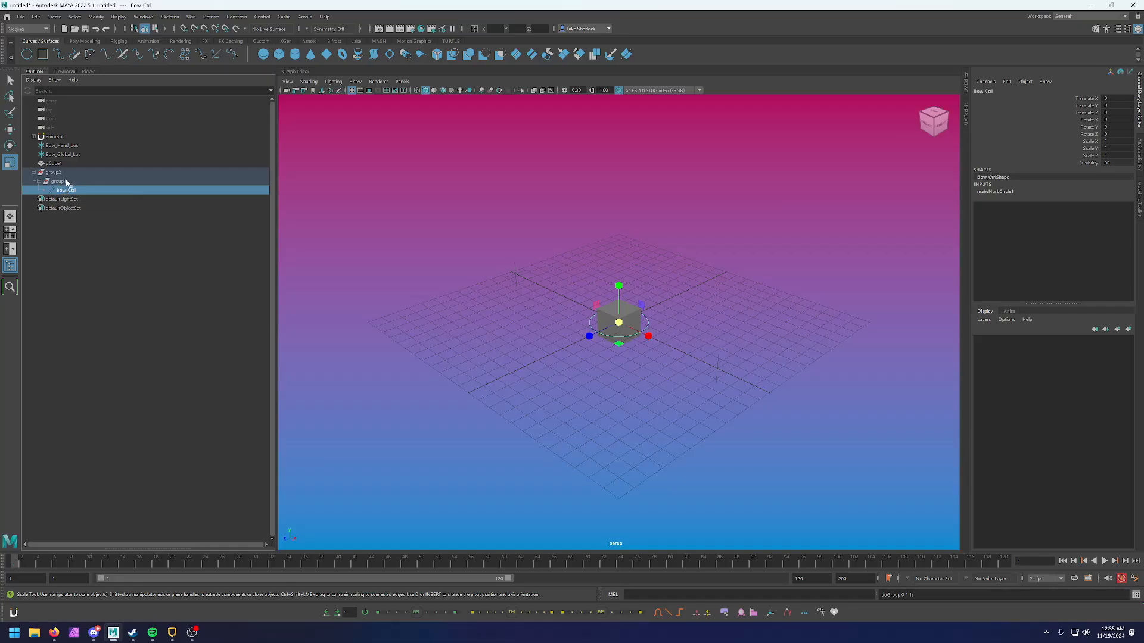
Rename the inner group Bow_Ctrl_Offset_Grp and the outer group Bow_Ctrl_Grp, reusing the control's name
double_click(69, 190)
key(ctrl+c)
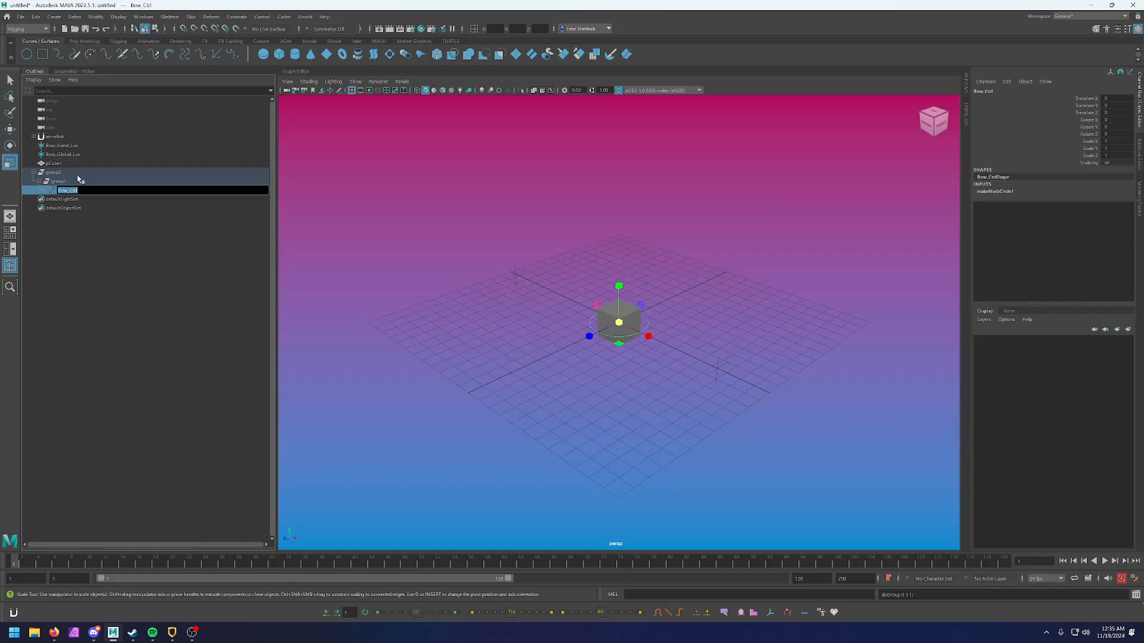
click(104, 249)
click(109, 190)
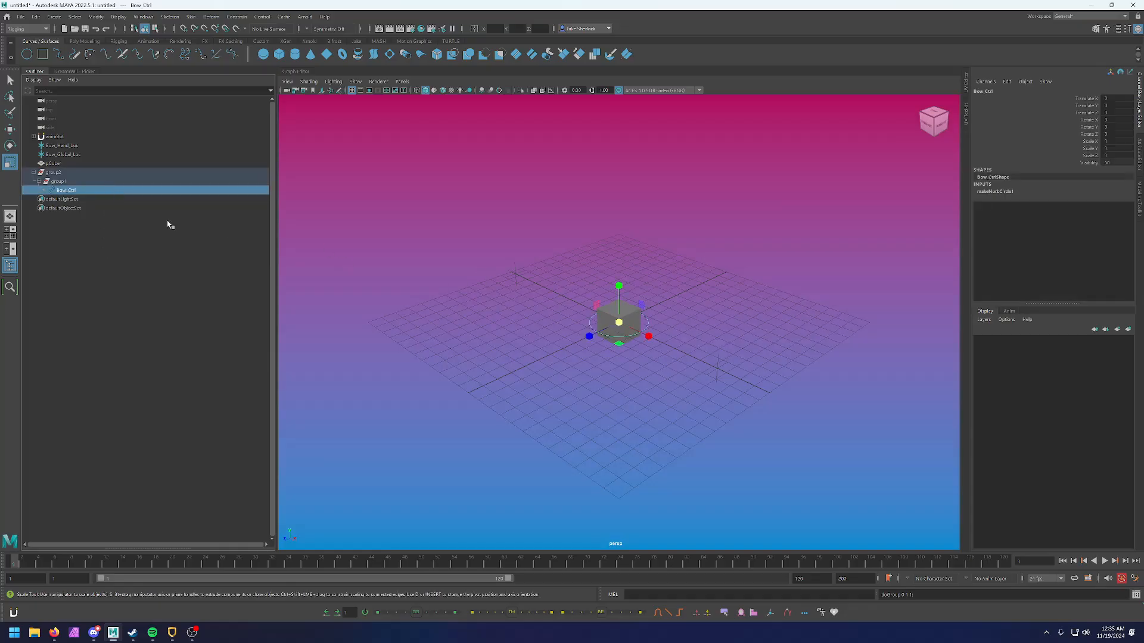
double_click(127, 181)
key(ctrl+v)
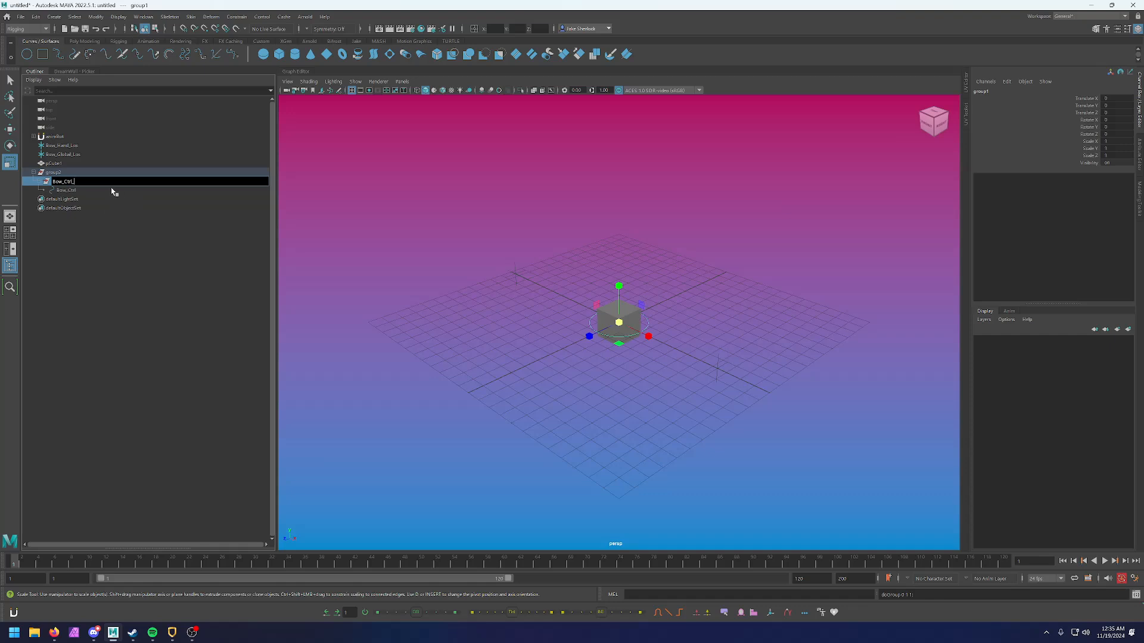
text(_Offset_Grp)
key(Return)
double_click(195, 173)
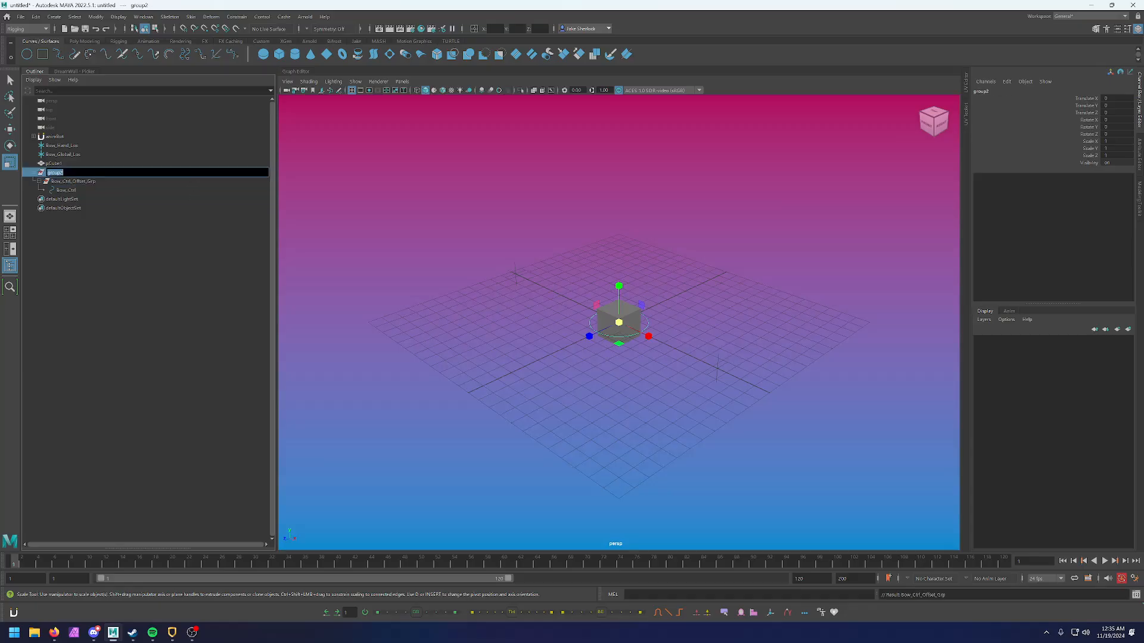
text(Bow_Ctrl_Grp)
key(Return)
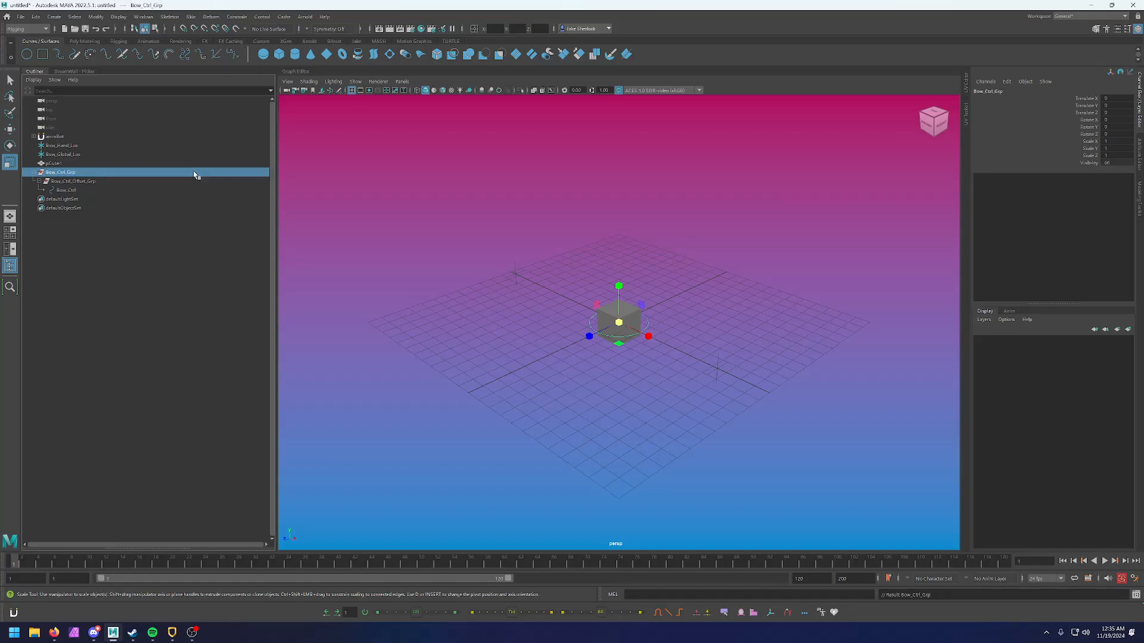
Move only the Bow_Ctrl circle within the ground plane, to about 3.1 in X and 1.3 in Z
click(81, 181)
click(69, 191)
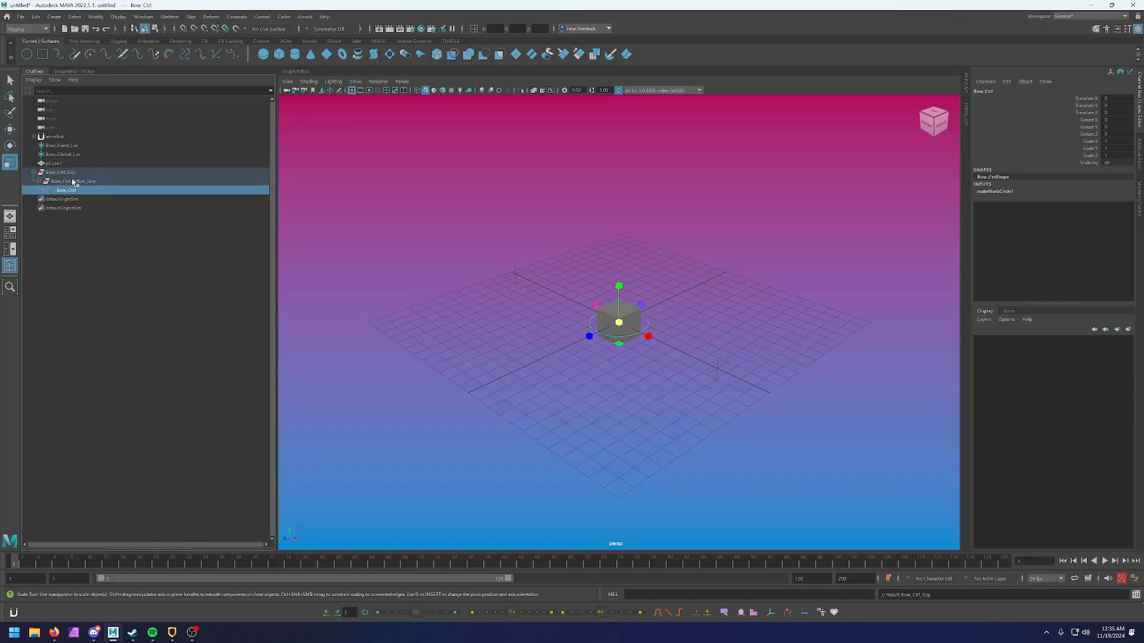
click(72, 181)
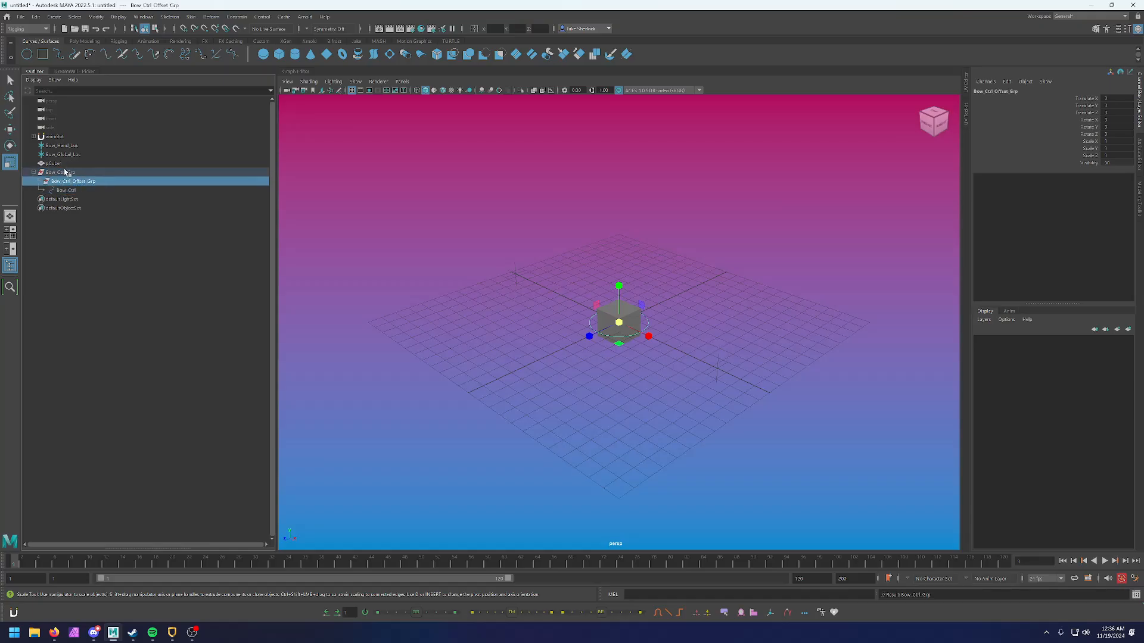
click(93, 197)
click(89, 182)
click(81, 190)
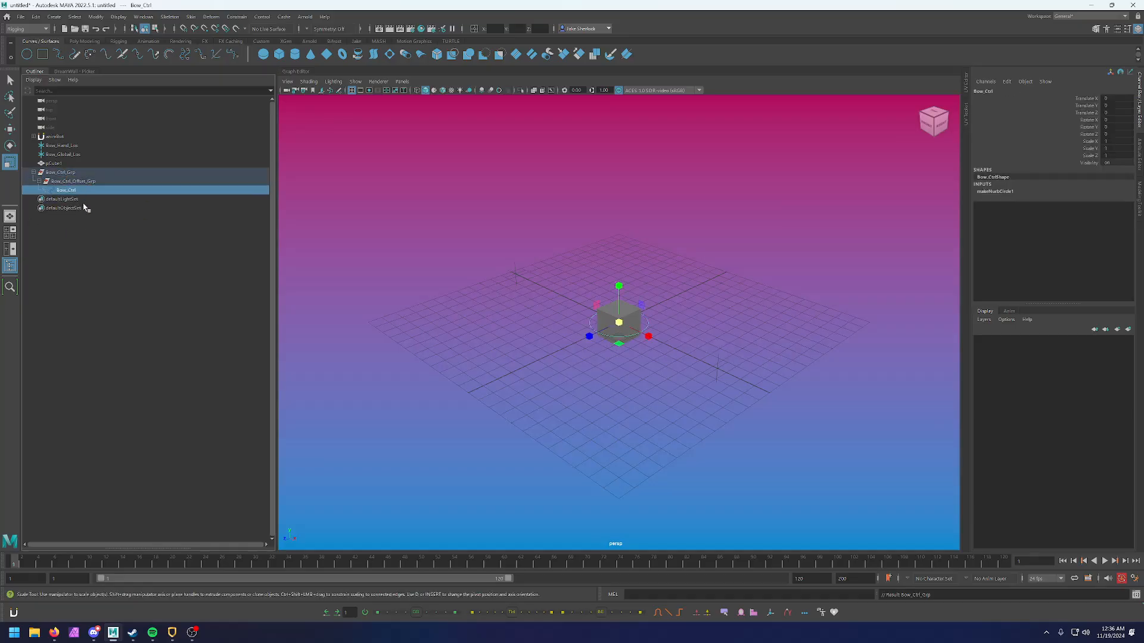
key(w)
drag(646, 337, 640, 367)
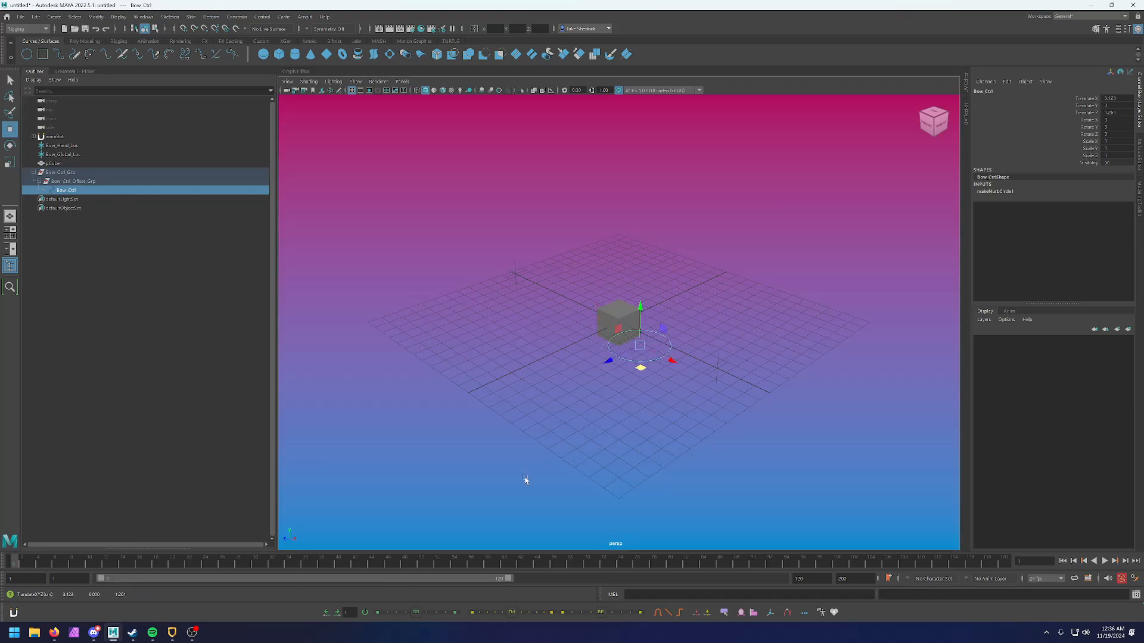
Undo the trial moves of the Bow_Ctrl circle until it is centred around the cube again
key(ctrl+z)
key(ctrl+z)
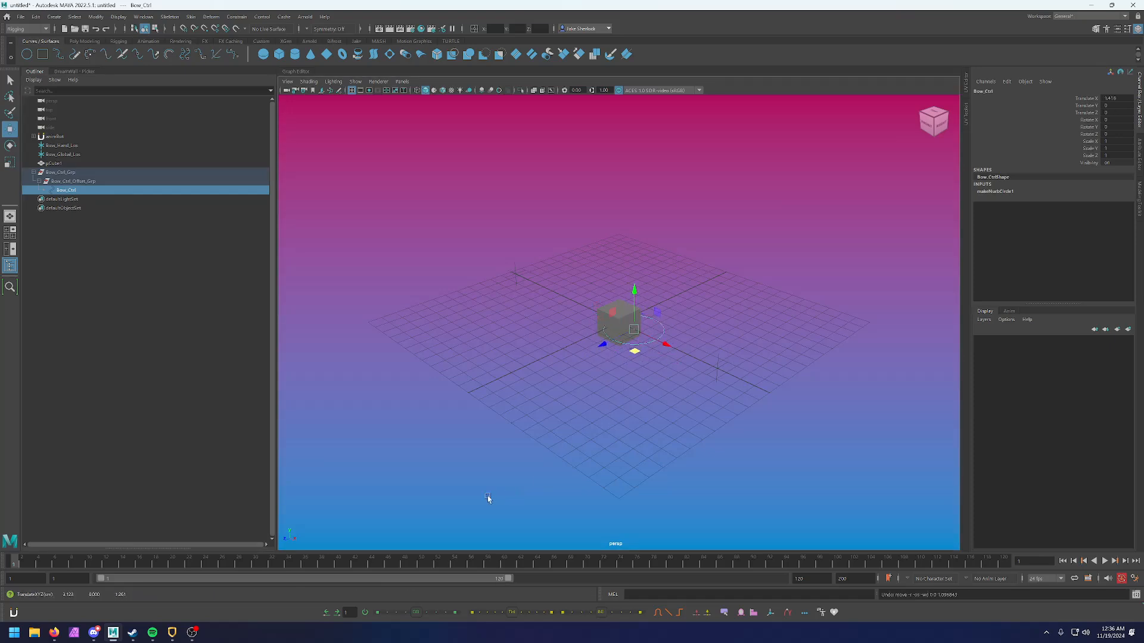
key(ctrl+z)
Parent the cube pCube1 under Bow_Ctrl inside the nested offset groups
click(167, 182)
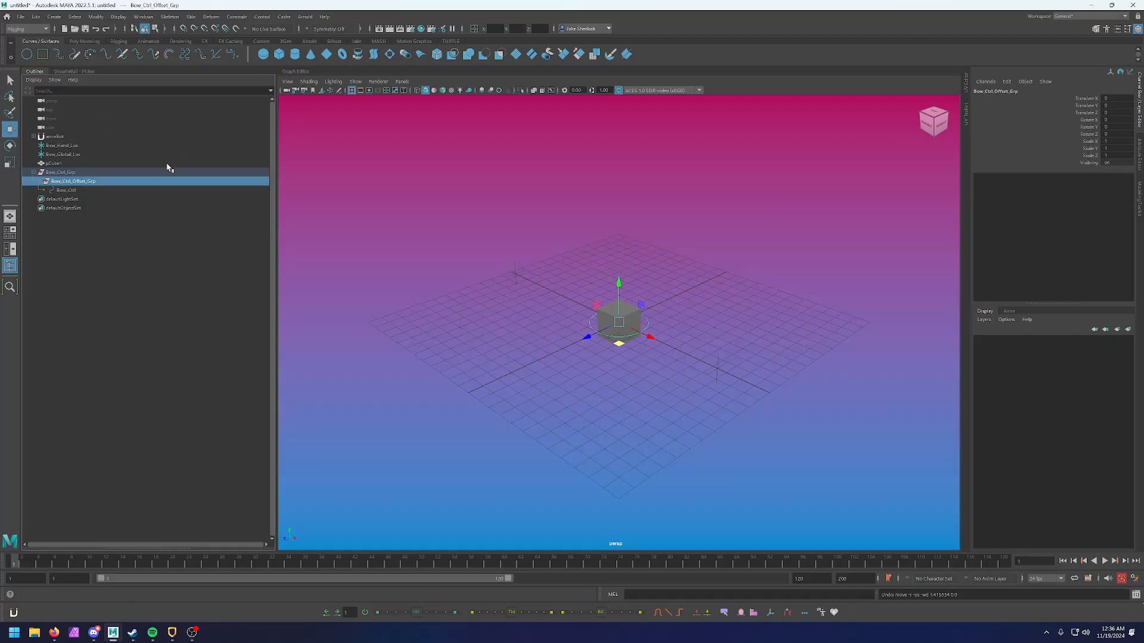
click(74, 174)
drag(64, 164, 82, 190)
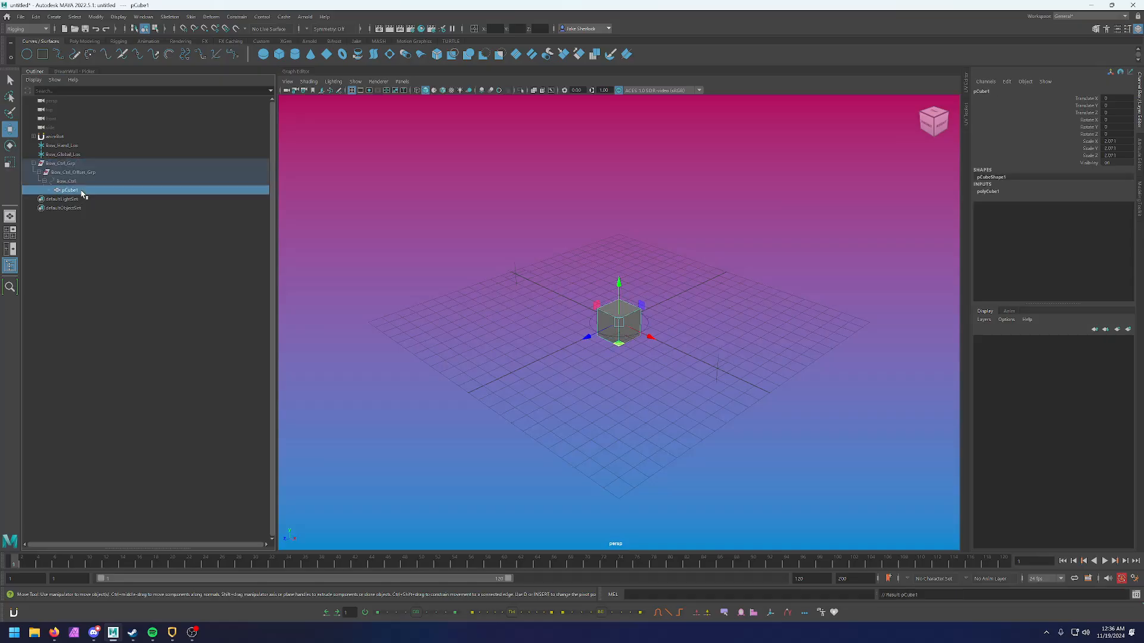
click(84, 181)
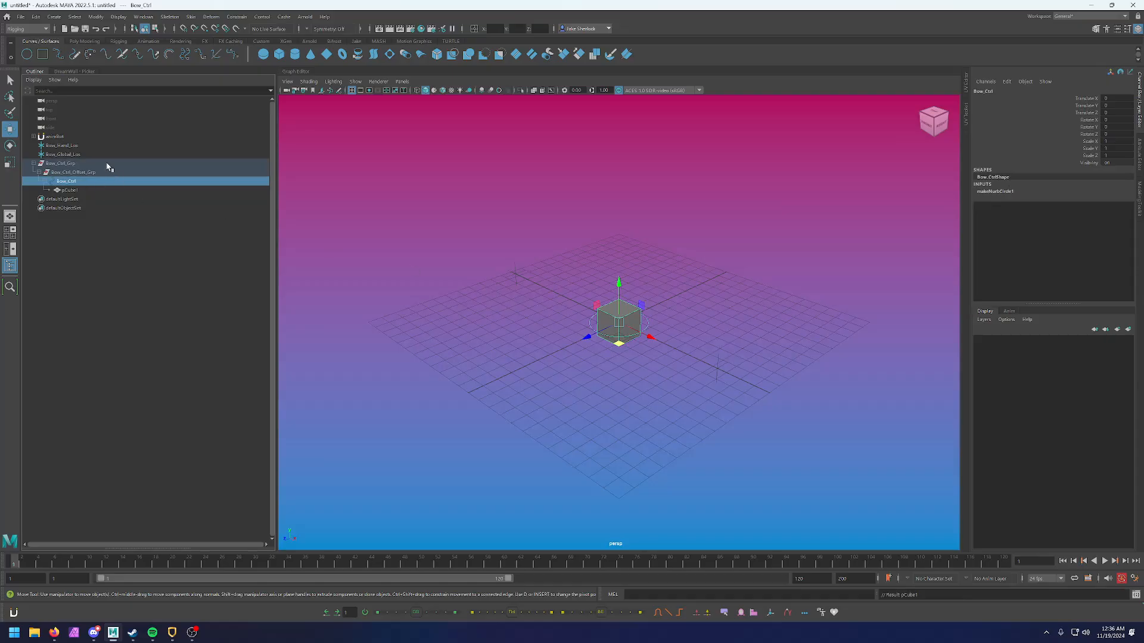
click(108, 164)
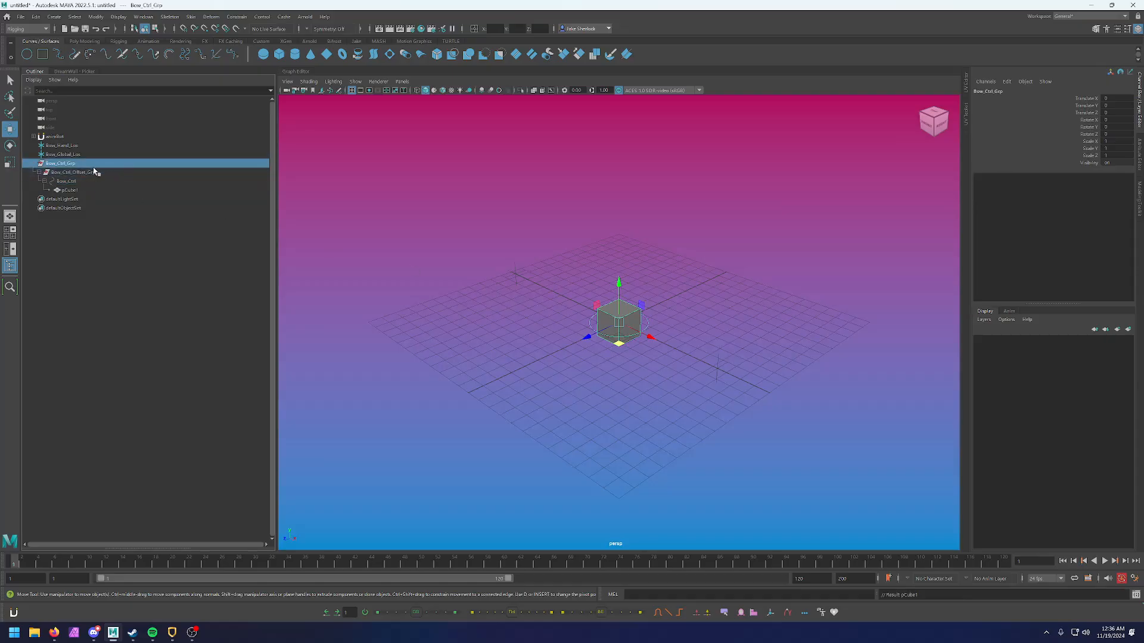
click(88, 174)
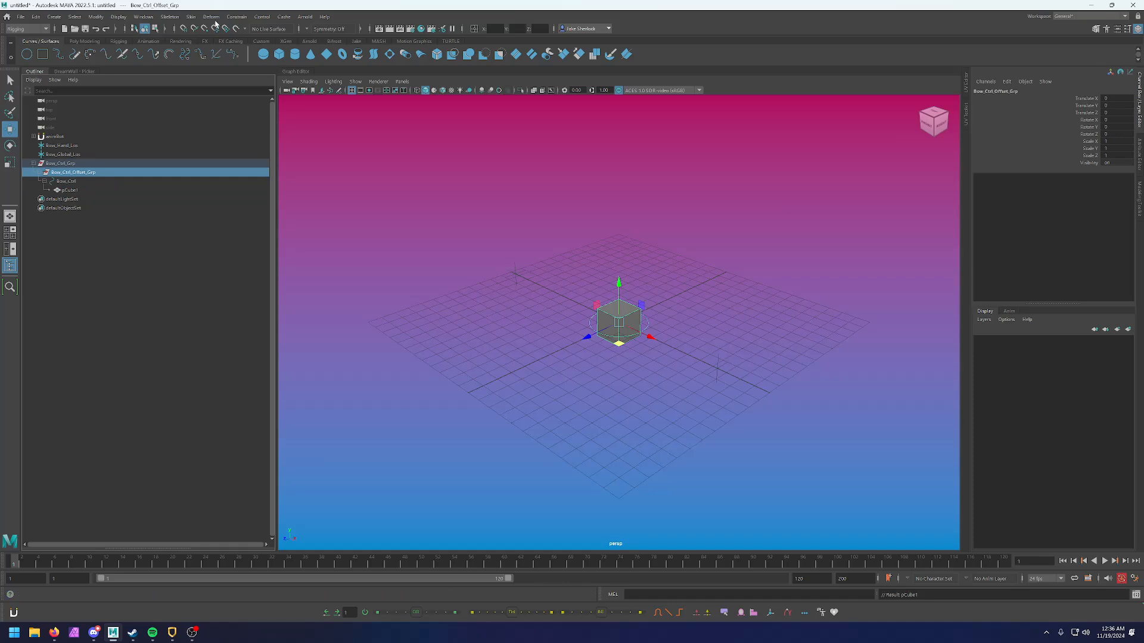
Detach the Constrain commands into a floating window over the viewport and clear the selection
click(236, 16)
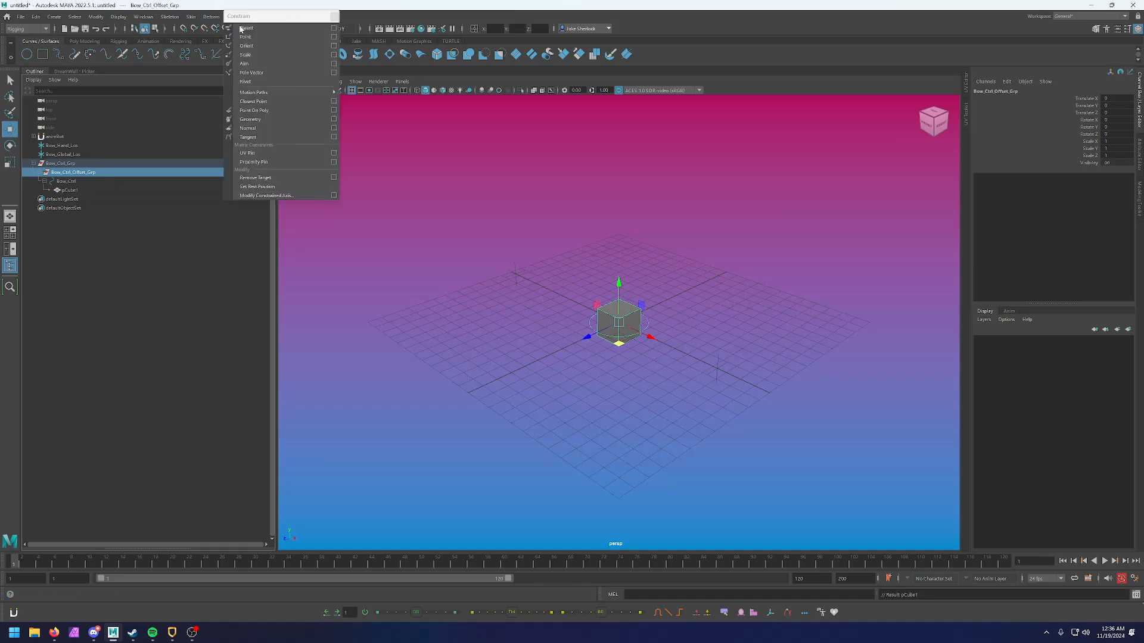
click(274, 16)
click(471, 173)
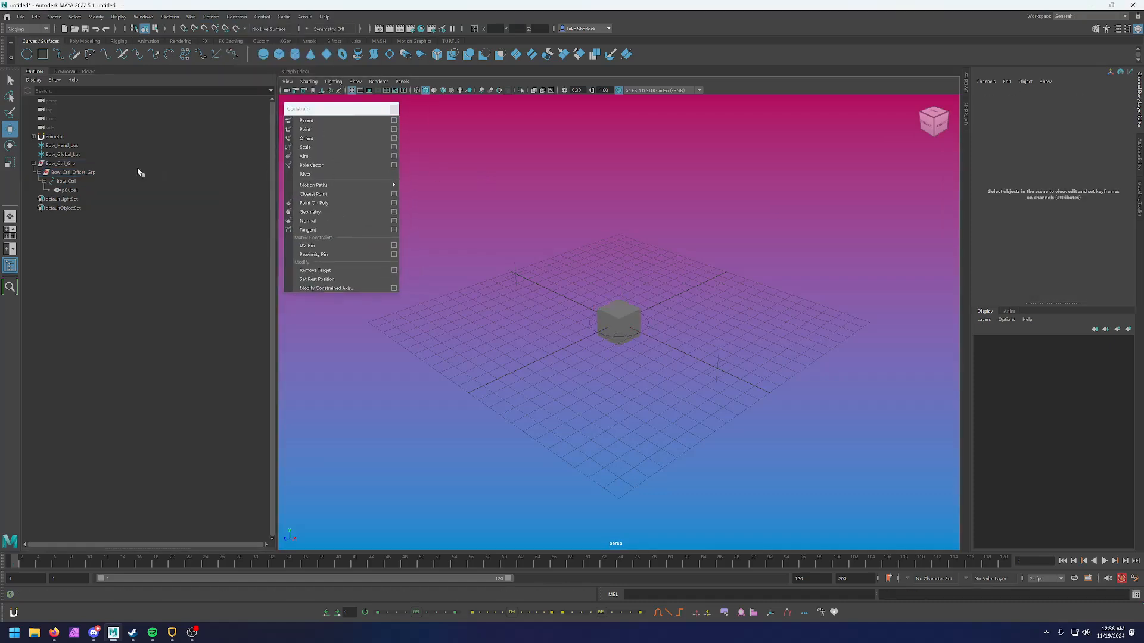
click(66, 147)
ctrl+click(64, 155)
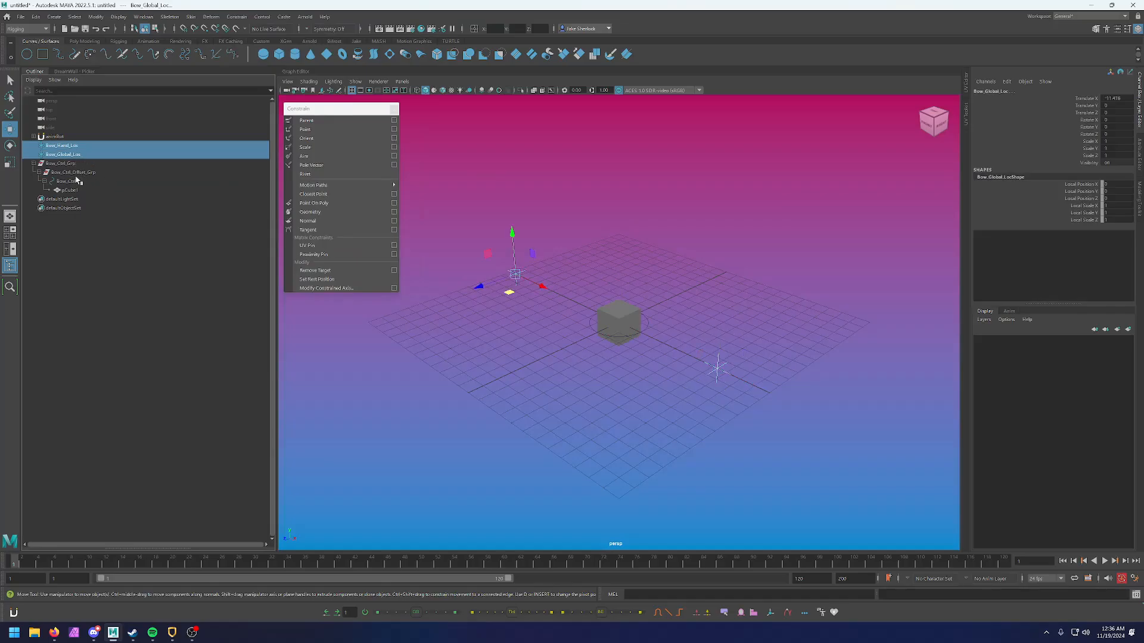
ctrl+click(88, 173)
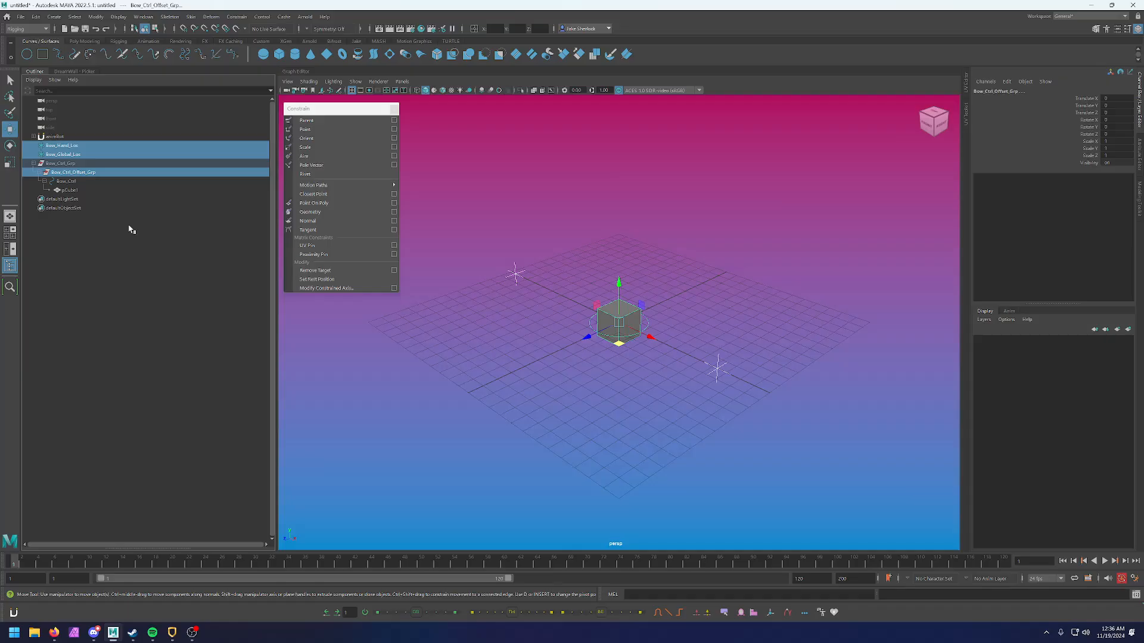
click(89, 147)
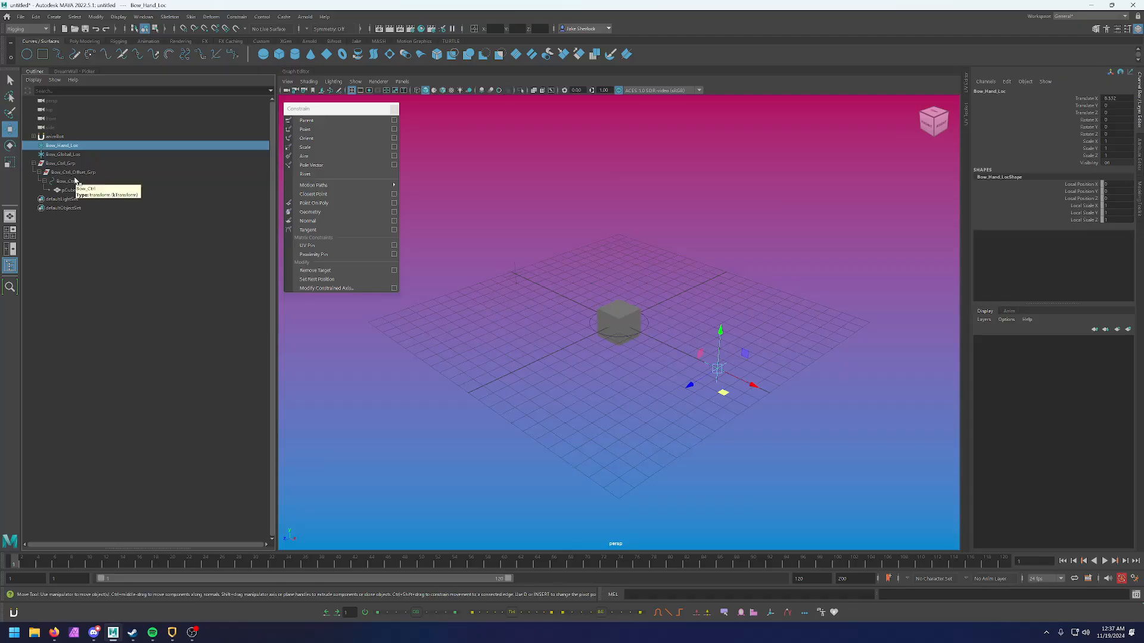
click(135, 357)
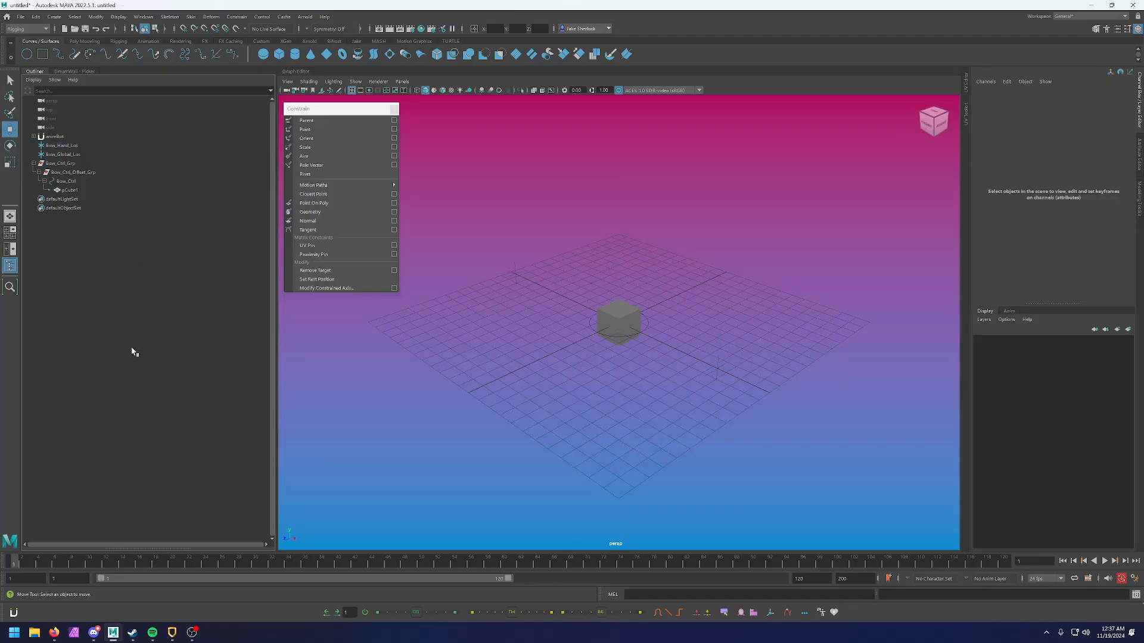
Parent-constrain Bow_Ctrl_Offset_Grp to both Bow_Hand_Loc and Bow_Global_Loc, using the reset default options with Maintain Offset off
click(83, 145)
ctrl+click(82, 155)
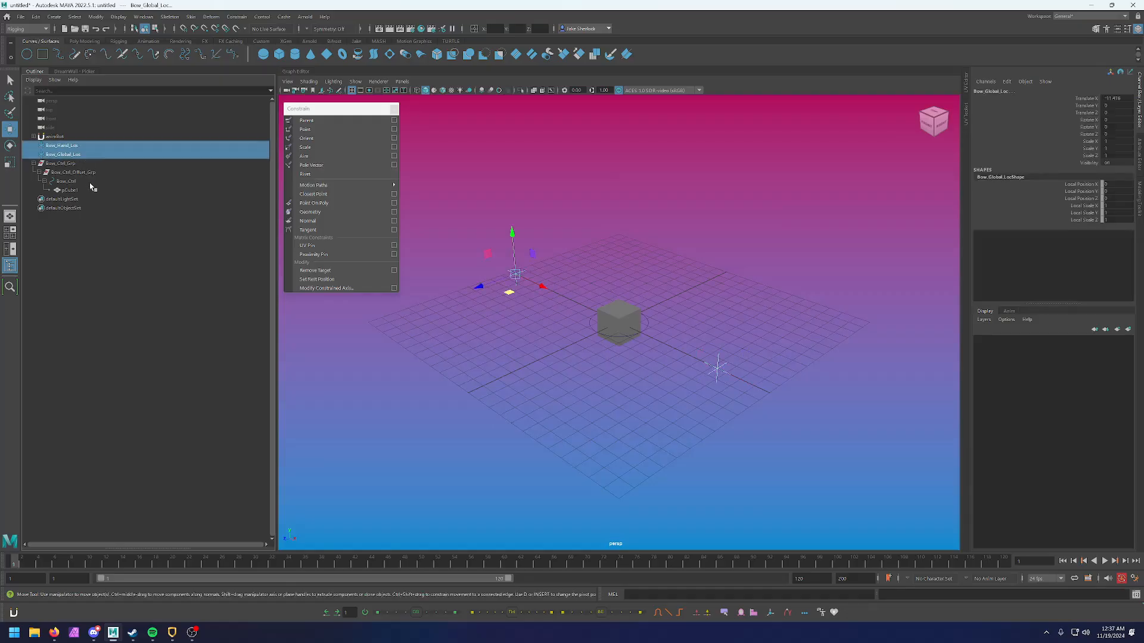
ctrl+click(93, 173)
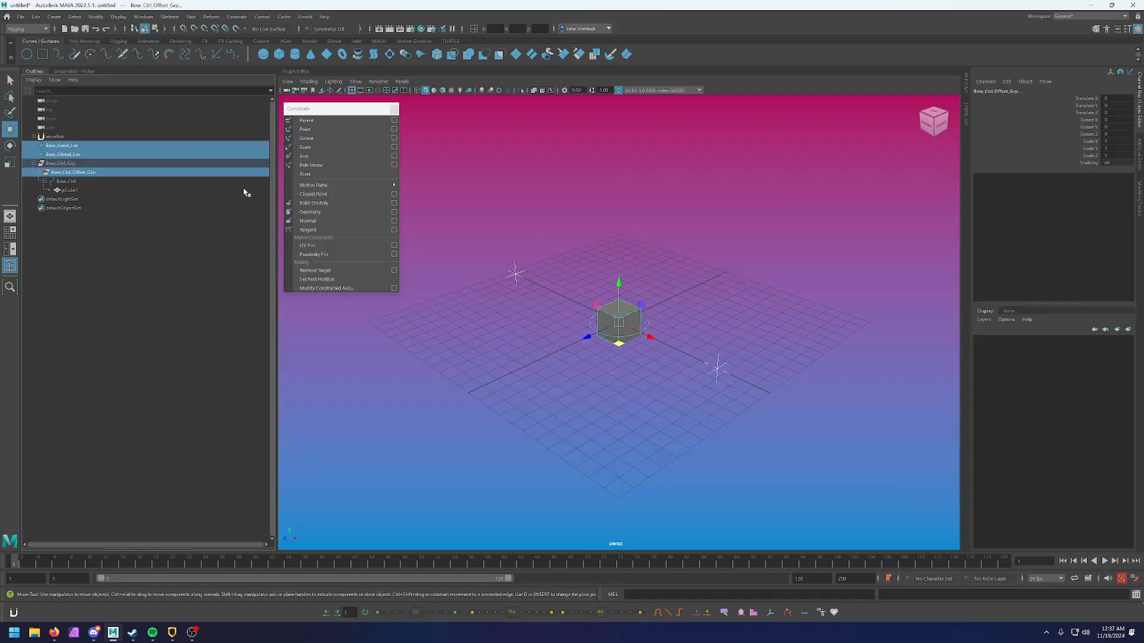
click(394, 121)
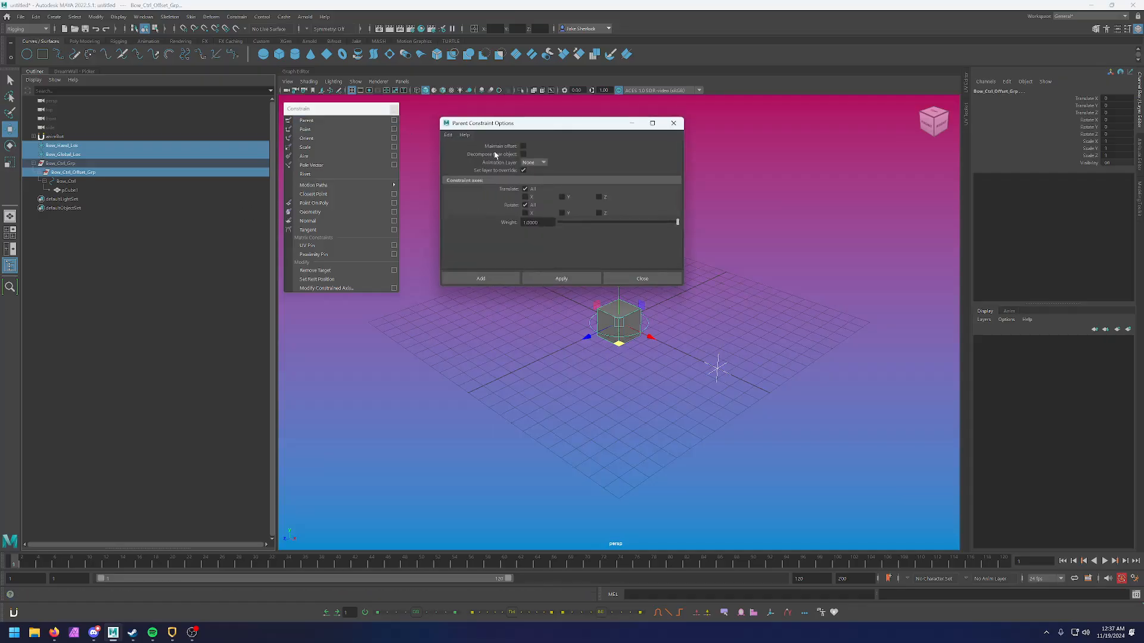
click(448, 135)
click(466, 153)
click(562, 280)
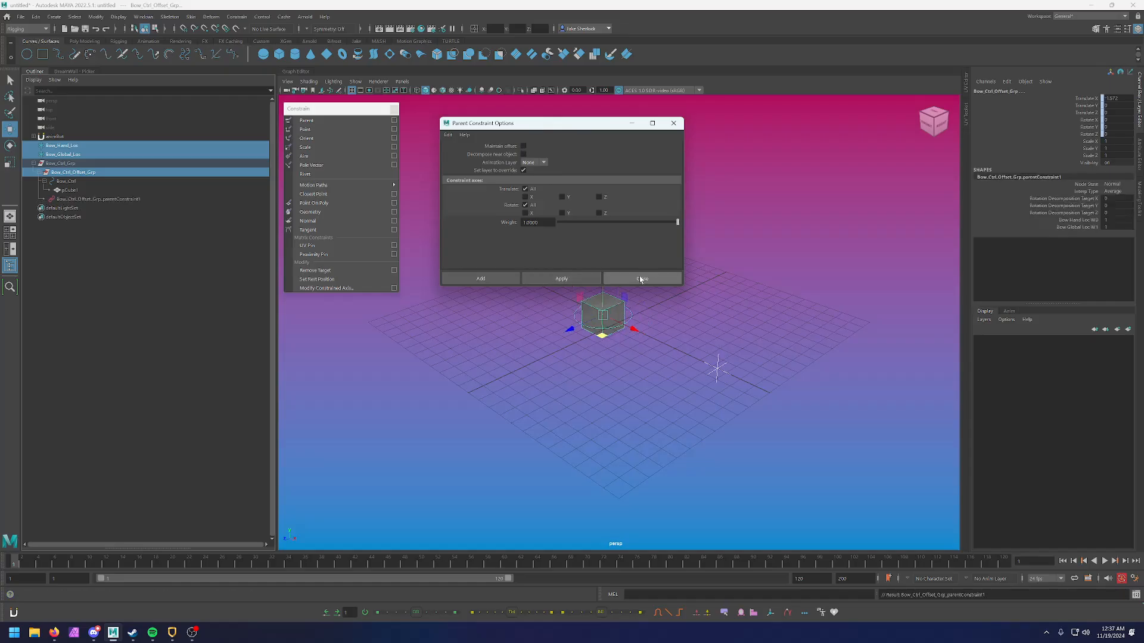
click(640, 279)
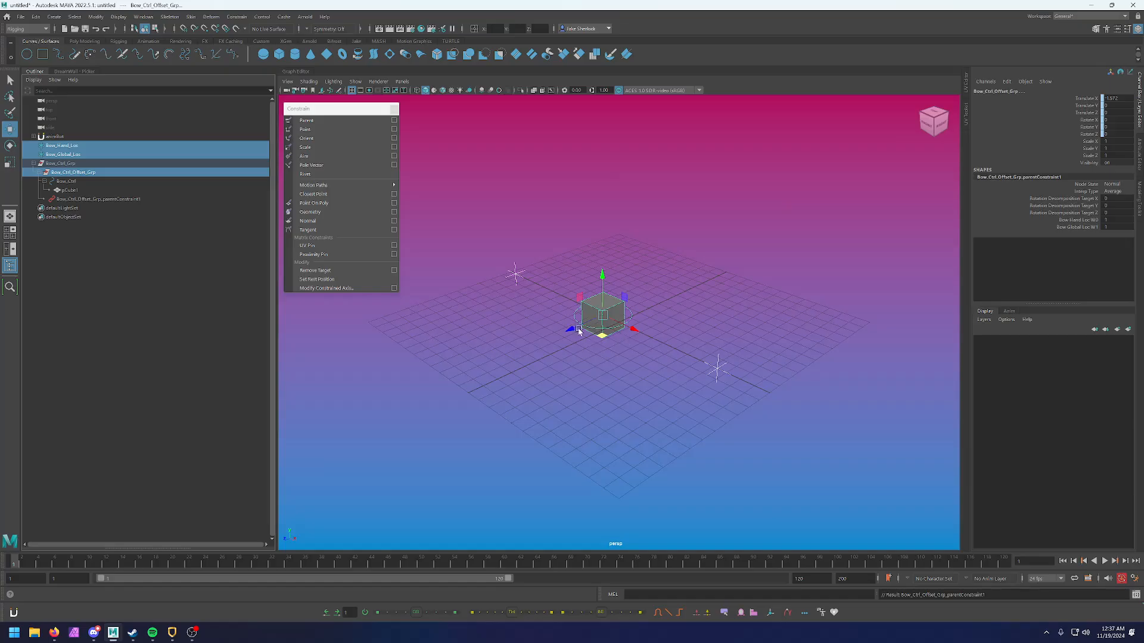
Try moving the constrained Bow_Ctrl_Offset_Grp directly along Z, and undo the trial moves
drag(581, 333, 688, 322)
key(ctrl+z)
click(666, 305)
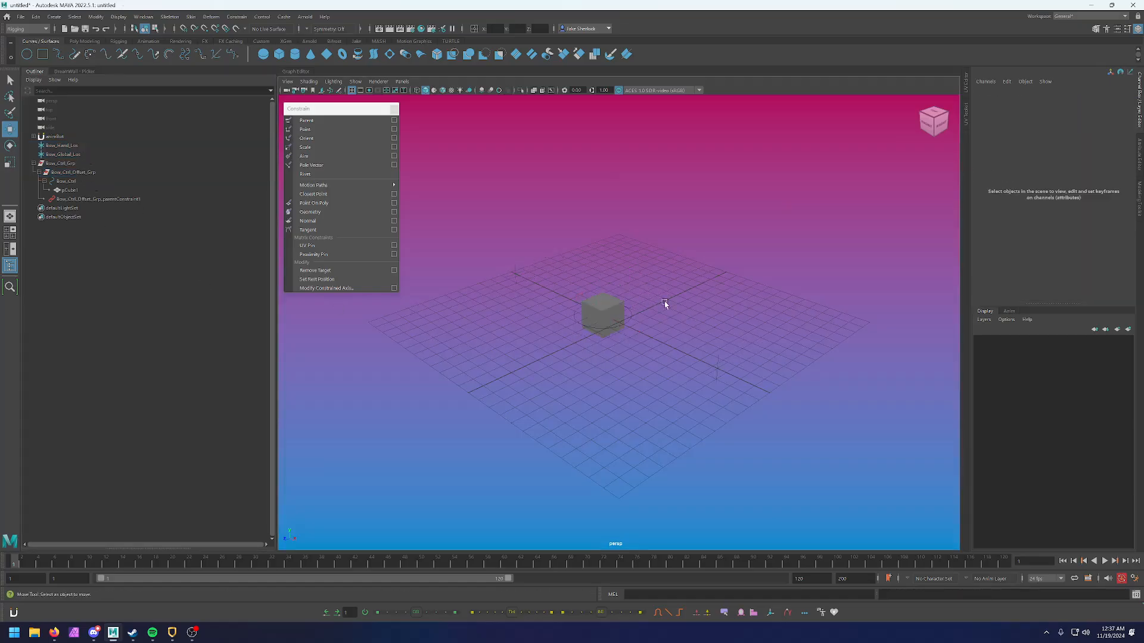
key(q)
click(631, 318)
click(83, 172)
key(w)
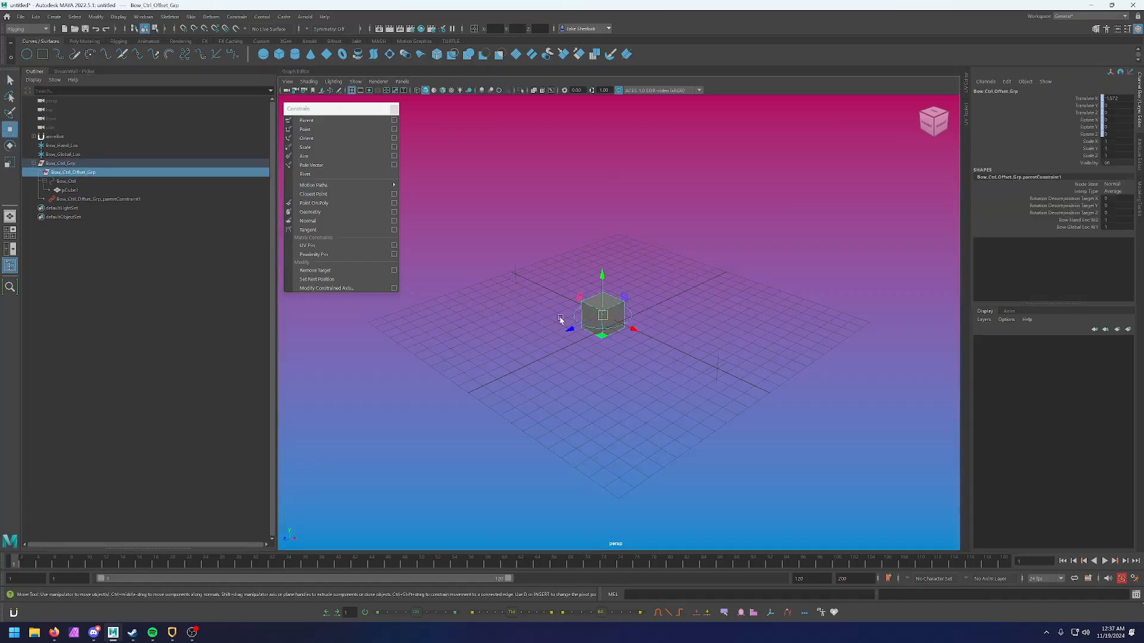
drag(571, 329, 605, 316)
click(719, 380)
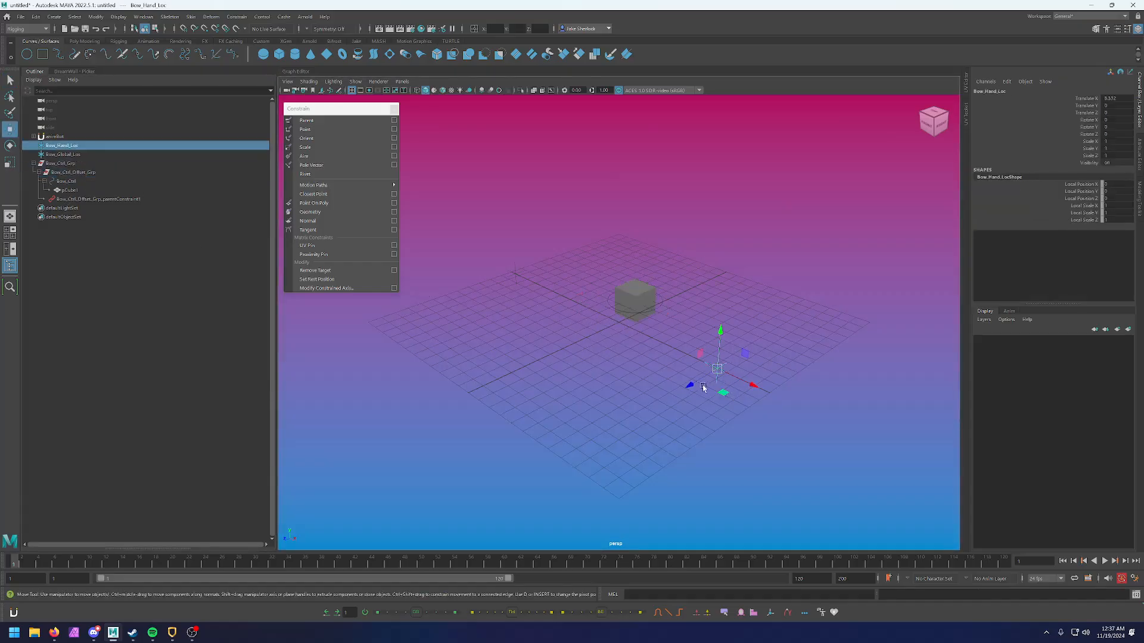
key(ctrl+z)
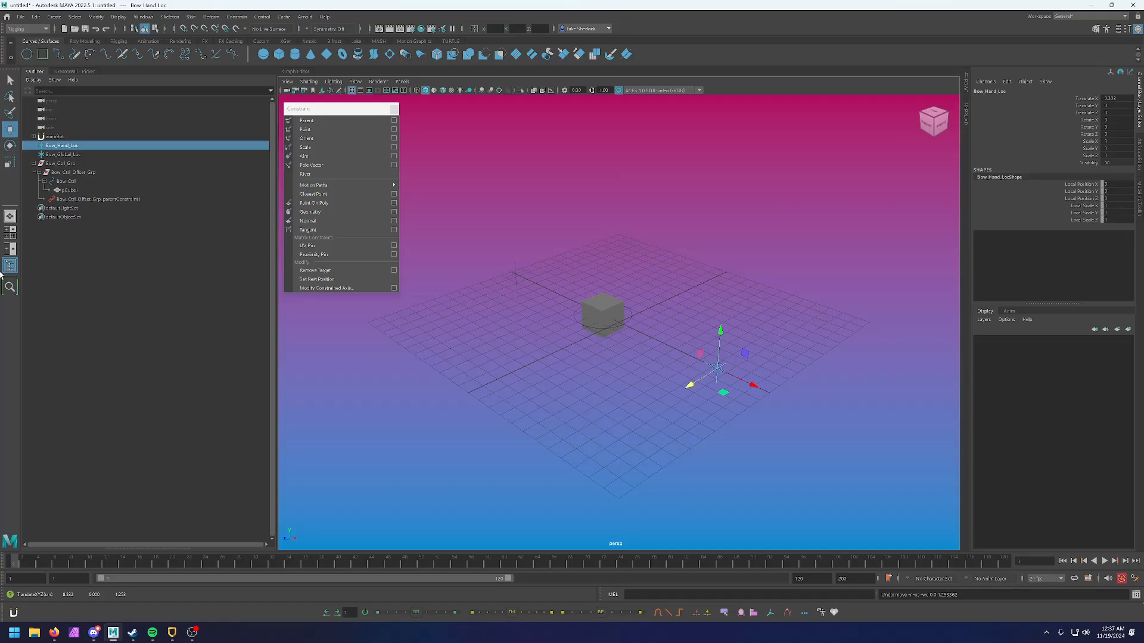
Try moving Bow_Ctrl and Bow_Hand_Loc alternately across the ground plane to test the constraint
click(70, 182)
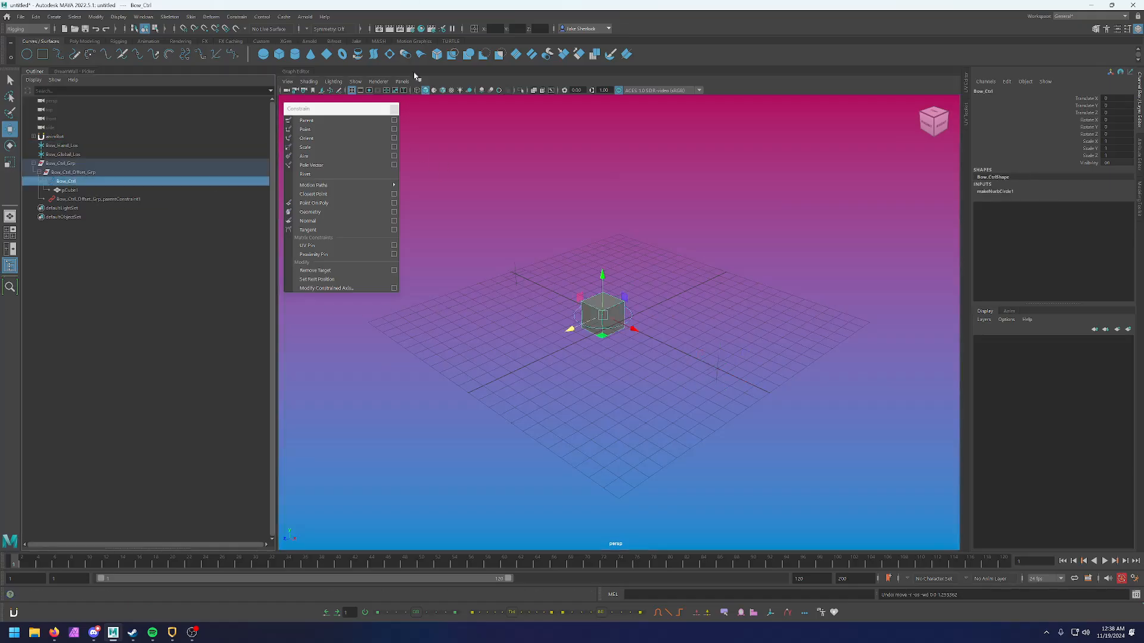
drag(570, 330, 709, 316)
key(q)
drag(709, 381, 582, 360)
key(w)
click(650, 303)
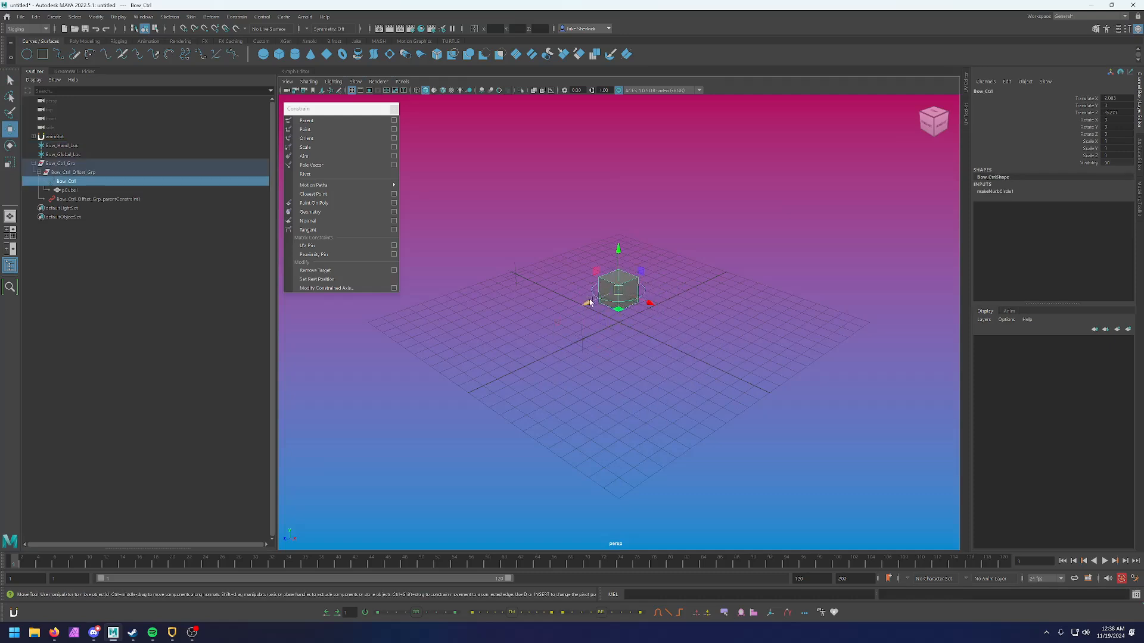
drag(646, 302, 477, 347)
click(583, 354)
drag(584, 355, 745, 396)
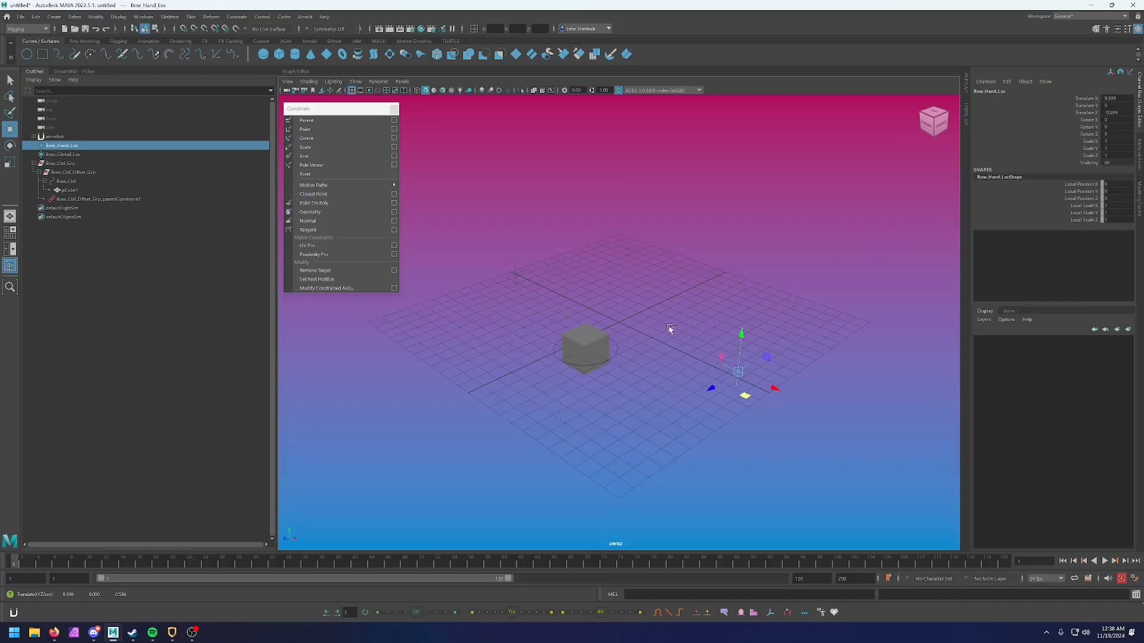
Undo all the test moves of Bow_Hand_Loc and Bow_Ctrl
key(ctrl+z)
key(ctrl+z)
key(ctrl+z)
key(ctrl+z)
key(ctrl+z)
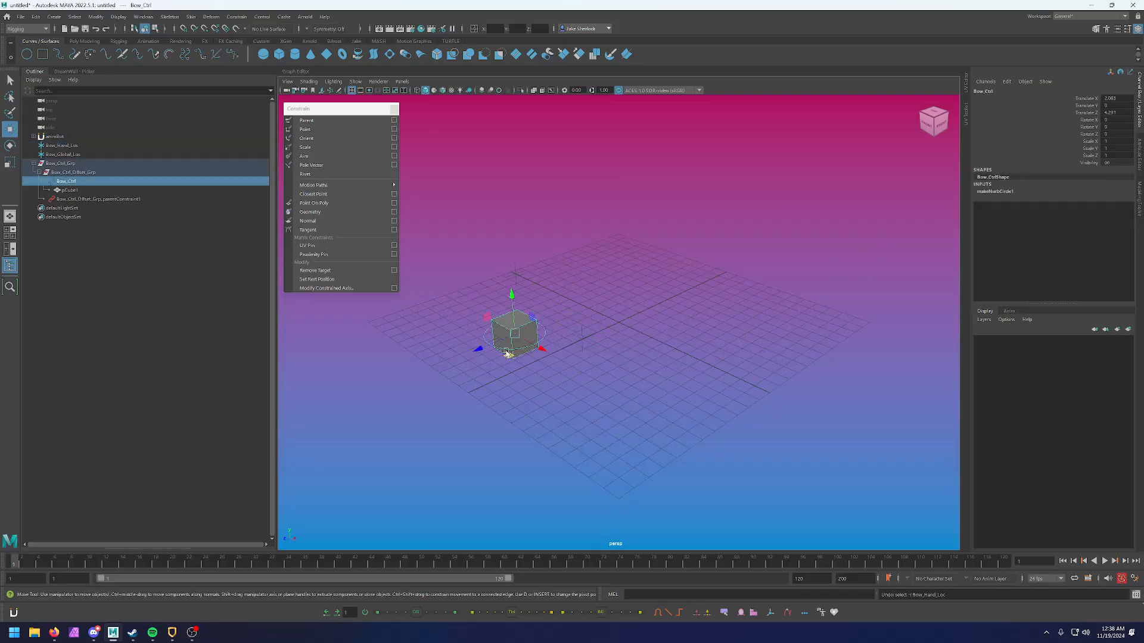
key(ctrl+z)
key(ctrl+z)
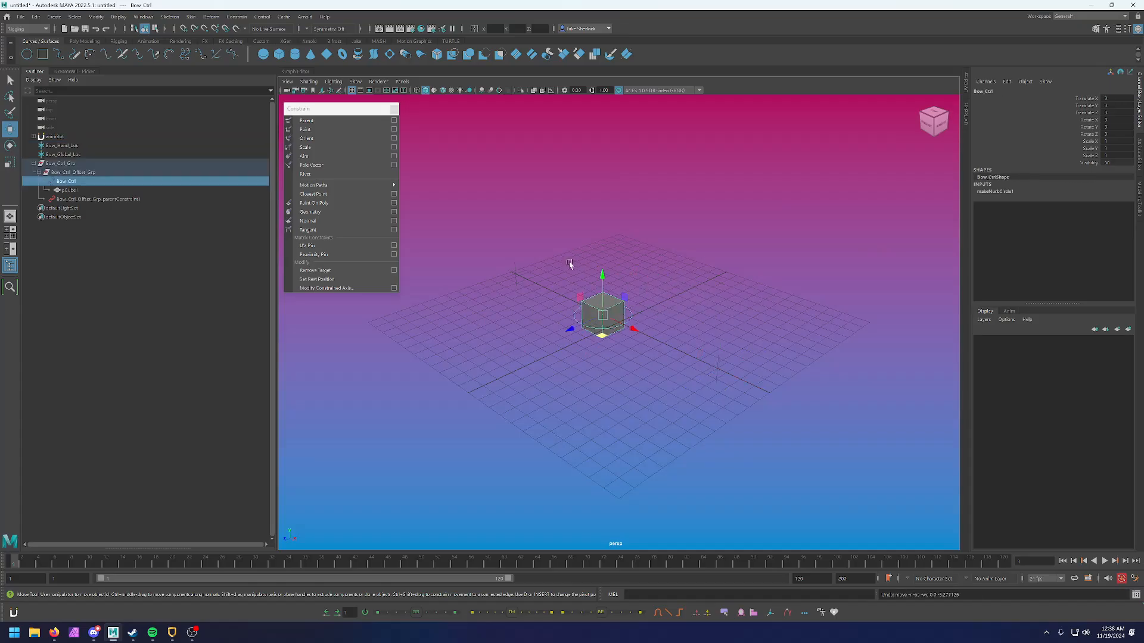
click(84, 172)
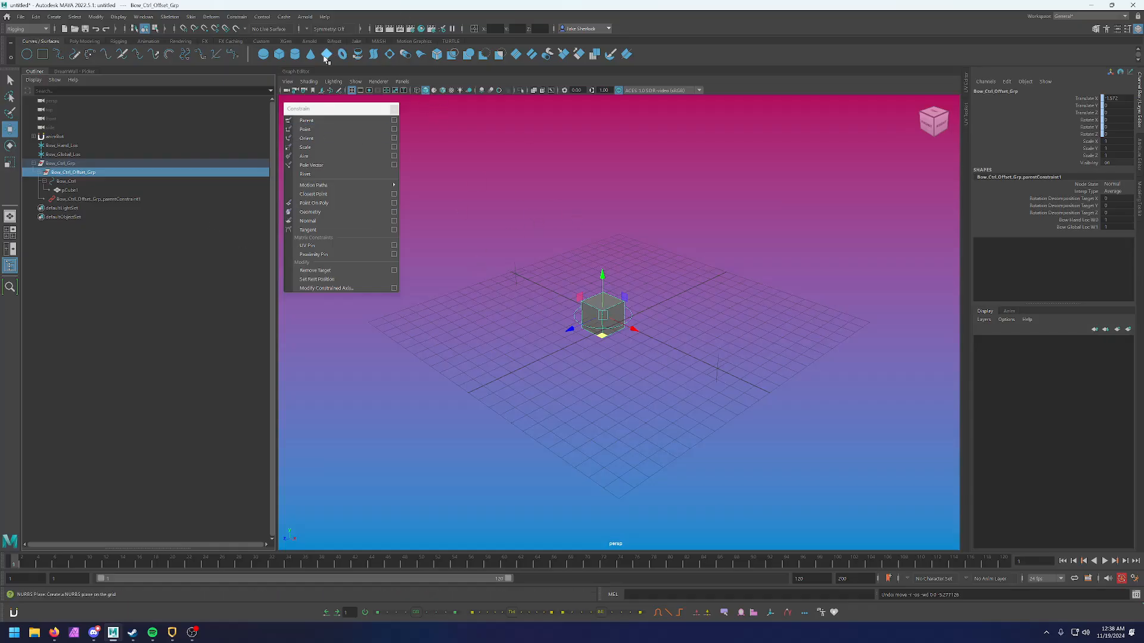
click(356, 41)
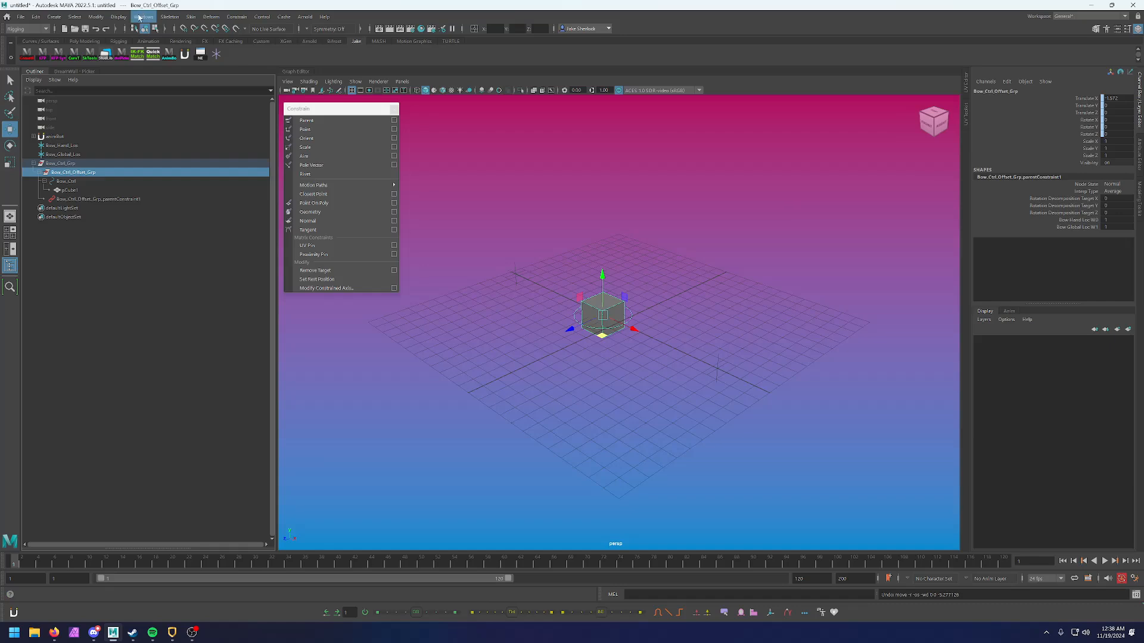
Start a new attribute for Bow_Ctrl with the long name Hold Bow
click(98, 182)
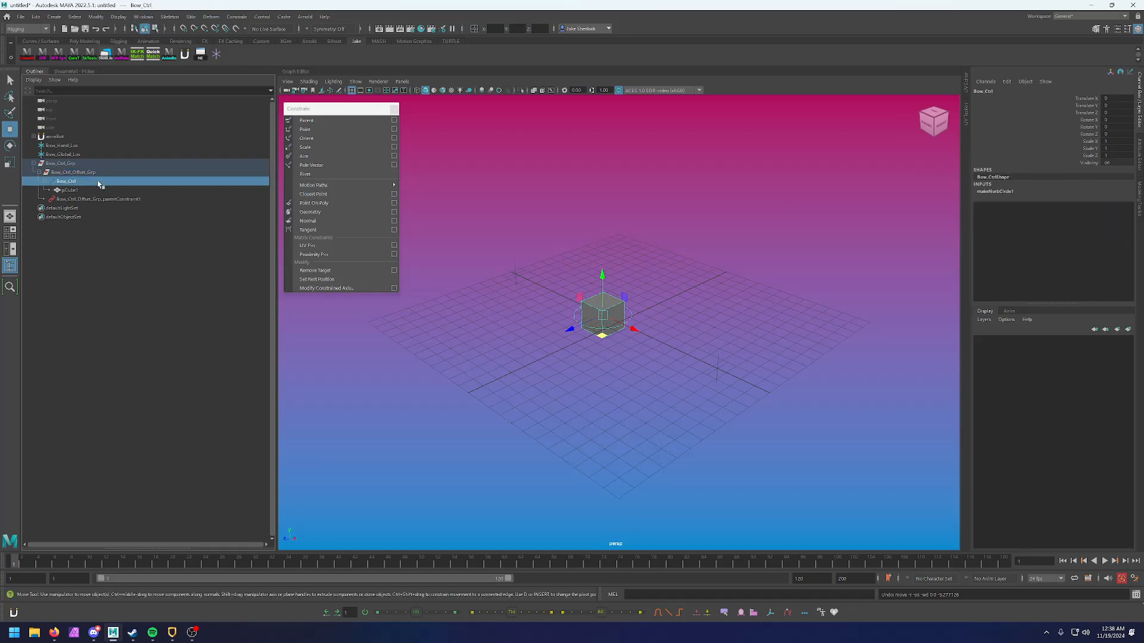
click(1007, 82)
click(1020, 151)
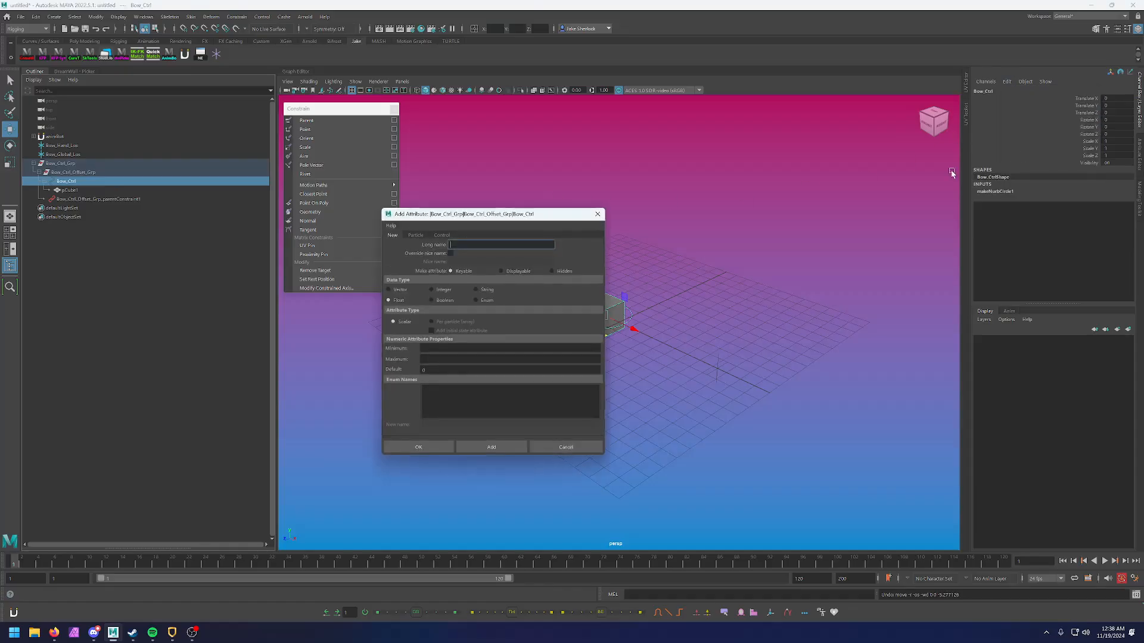
drag(497, 215, 716, 224)
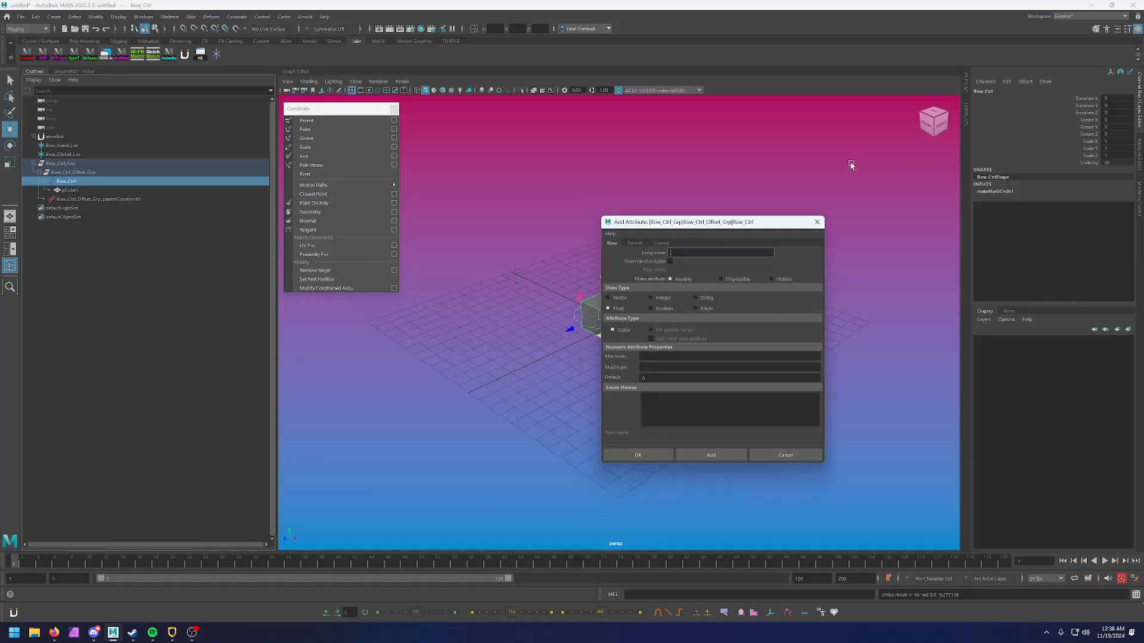
click(1006, 82)
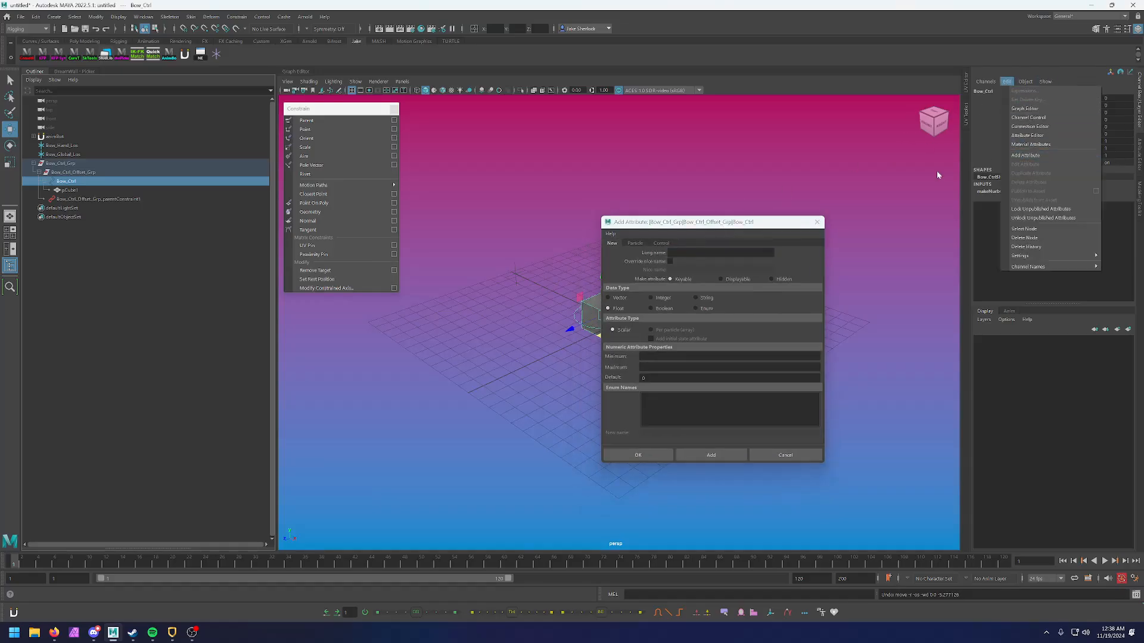
click(726, 251)
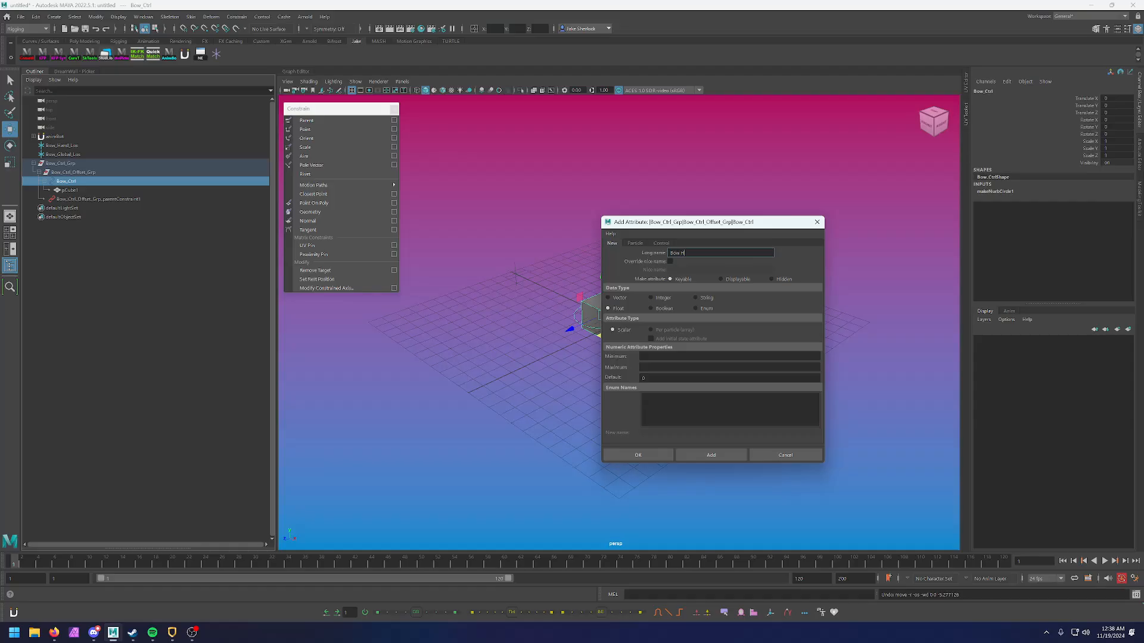
key(ctrl+a)
text(Ho)
Set the Hold Bow attribute's minimum to 0 and maximum to 1, and add it to Bow_Ctrl
click(768, 356)
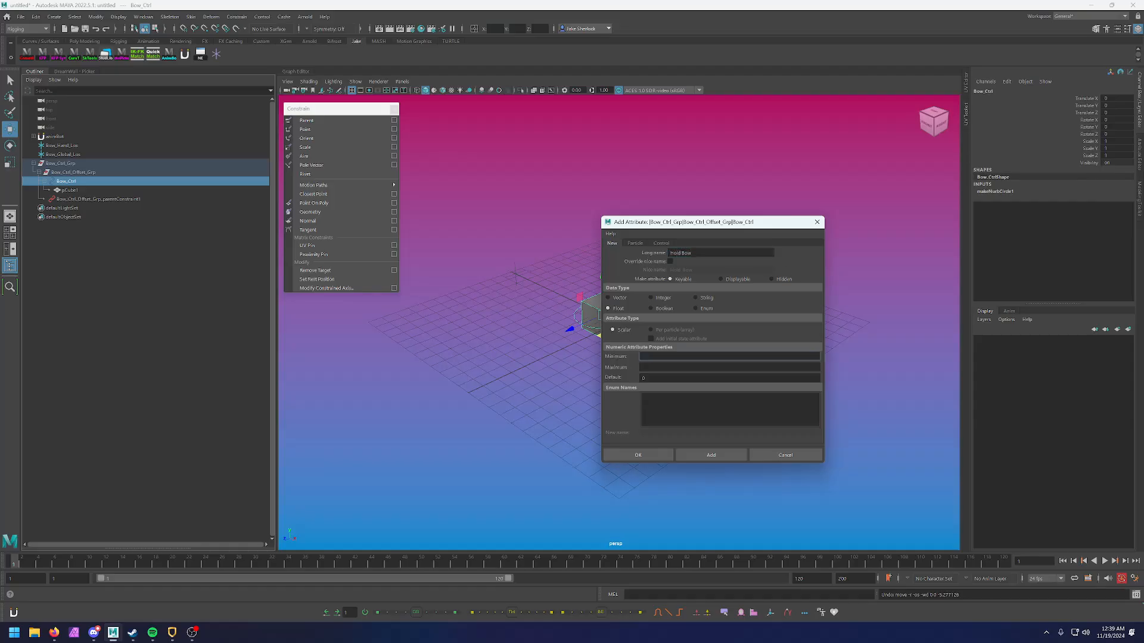
key(Tab)
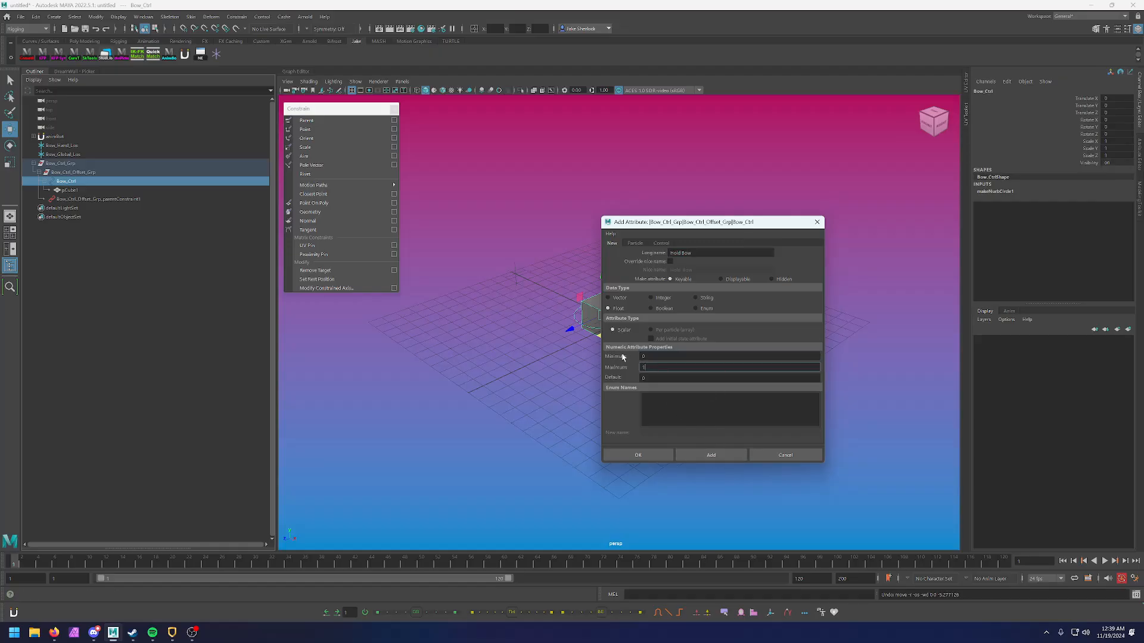
click(712, 455)
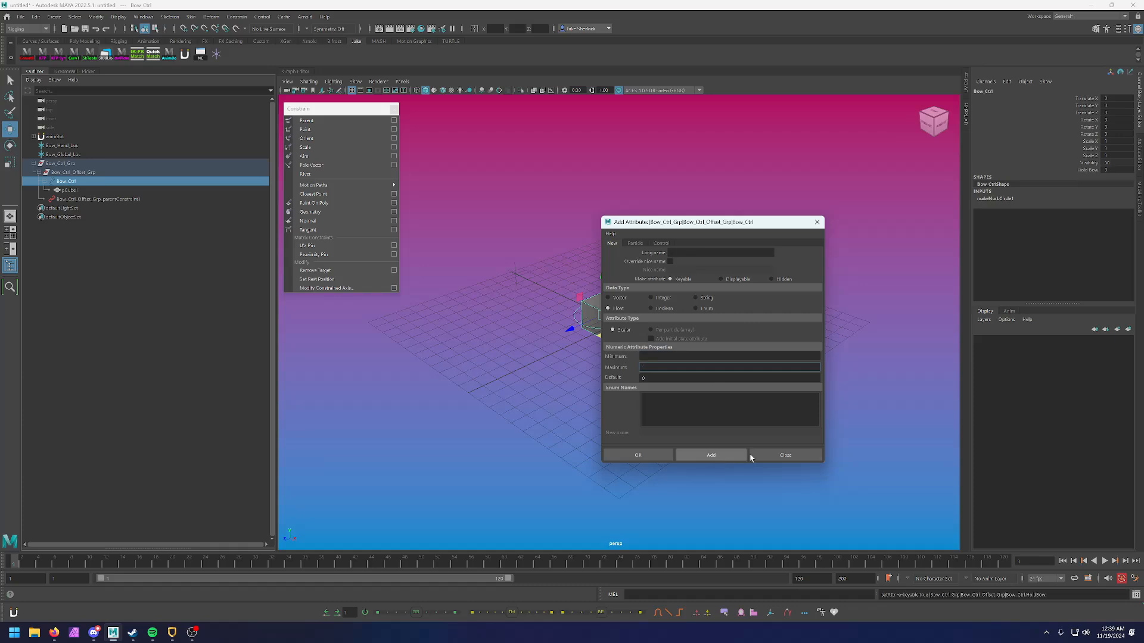
click(785, 455)
click(1094, 170)
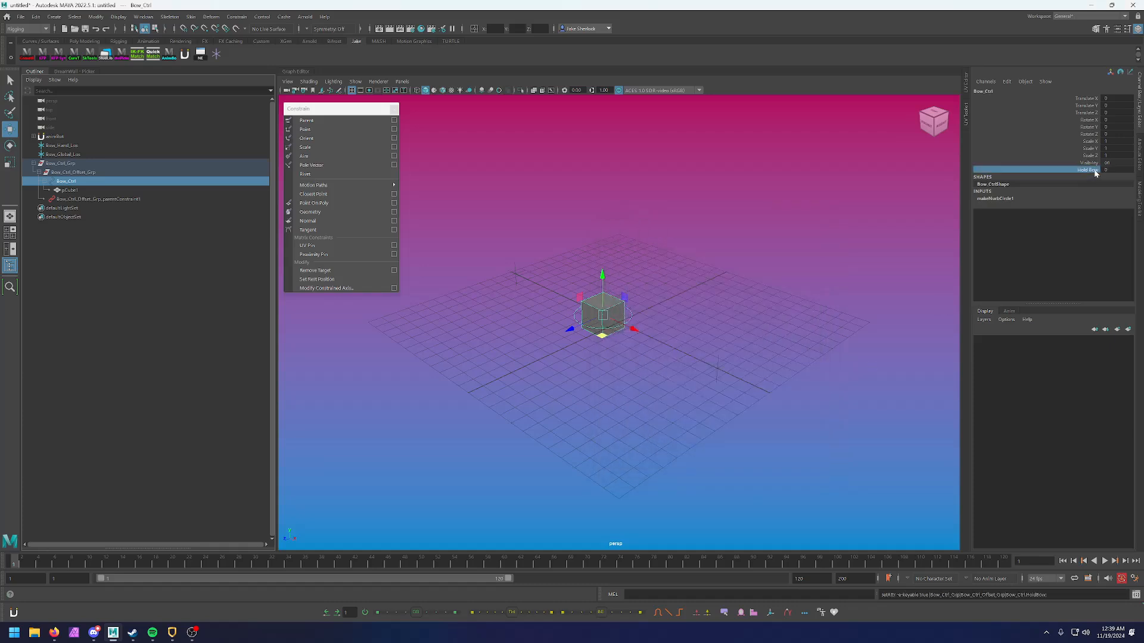
click(1107, 170)
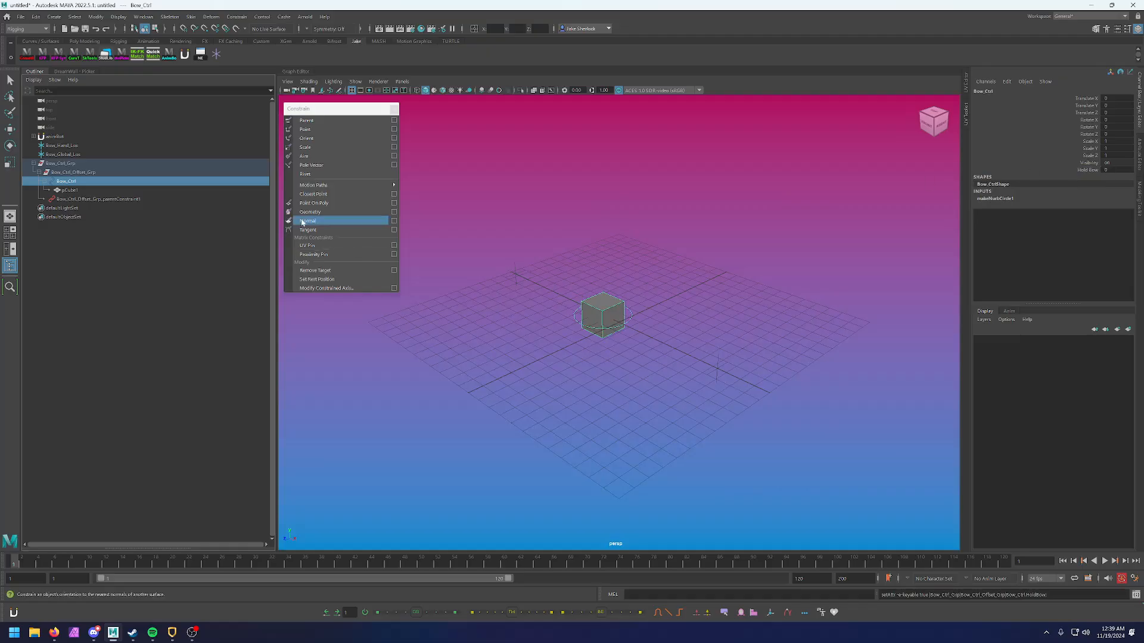
key(w)
Open the Node Editor with Bow_Ctrl and its offset group's parent constraint selected, and place the two nodes on opposite sides of the graph
ctrl+click(124, 200)
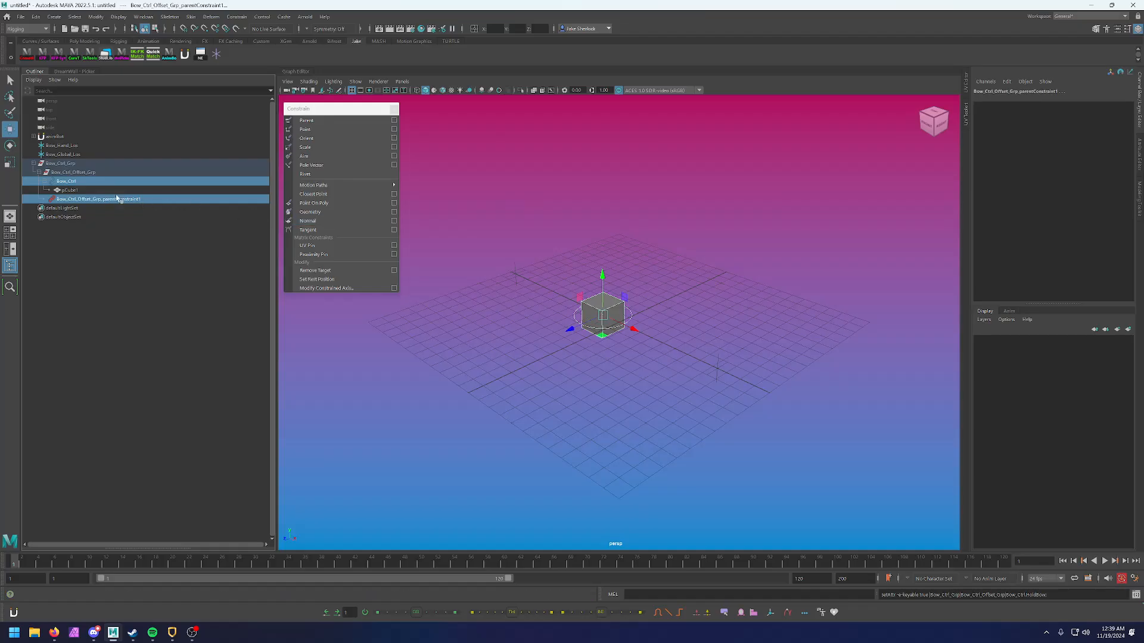
click(143, 16)
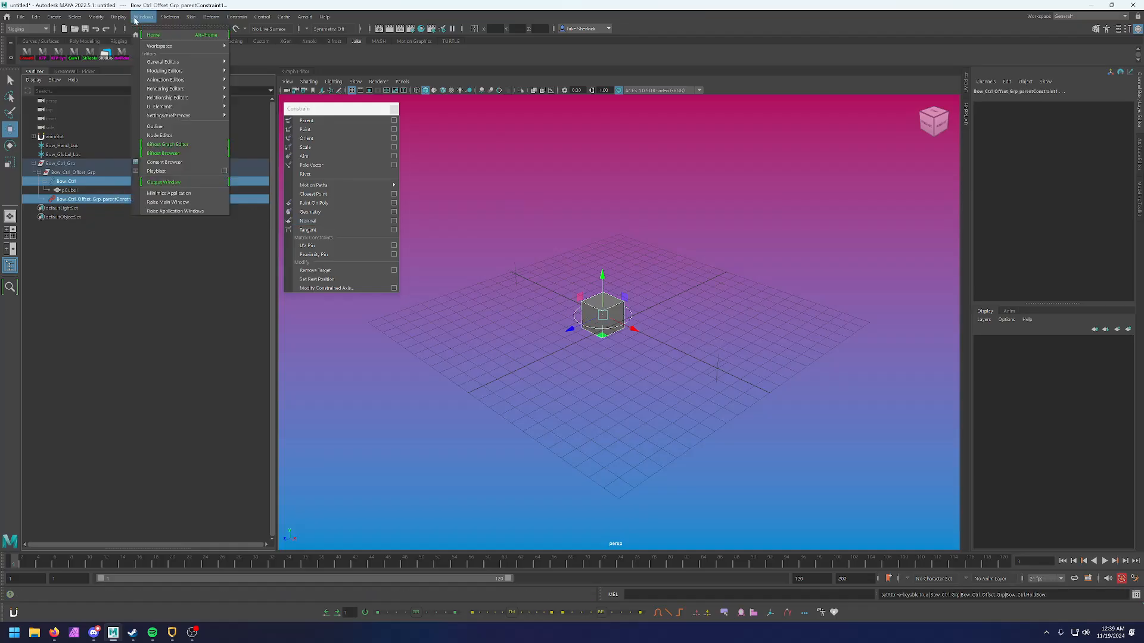
click(167, 135)
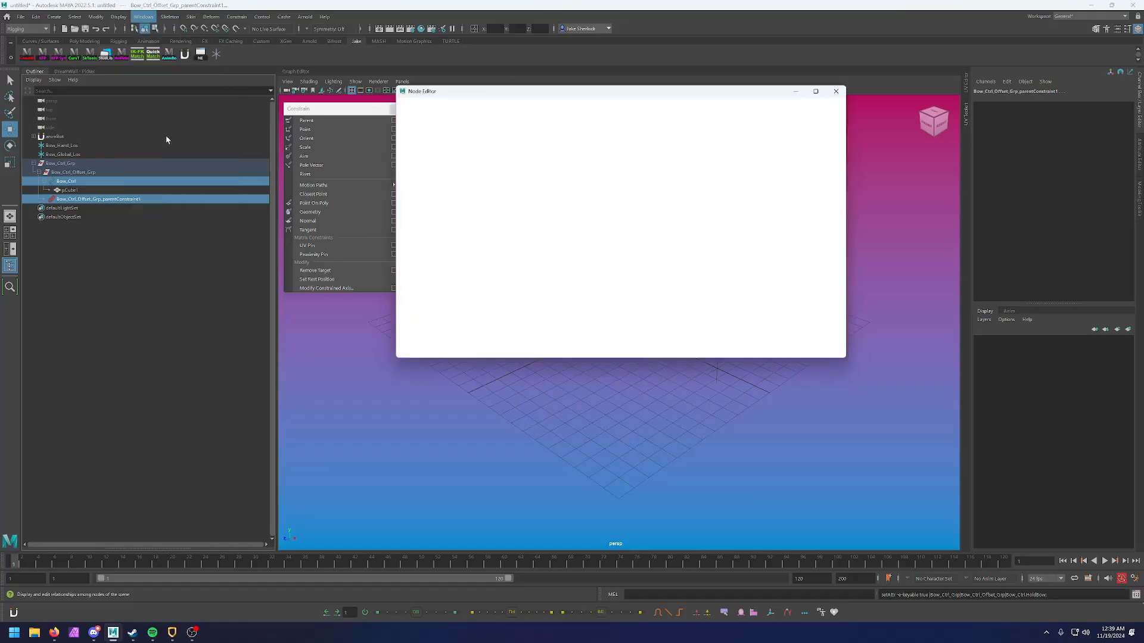
click(518, 182)
drag(603, 198, 483, 216)
drag(630, 247, 711, 209)
drag(476, 241, 497, 198)
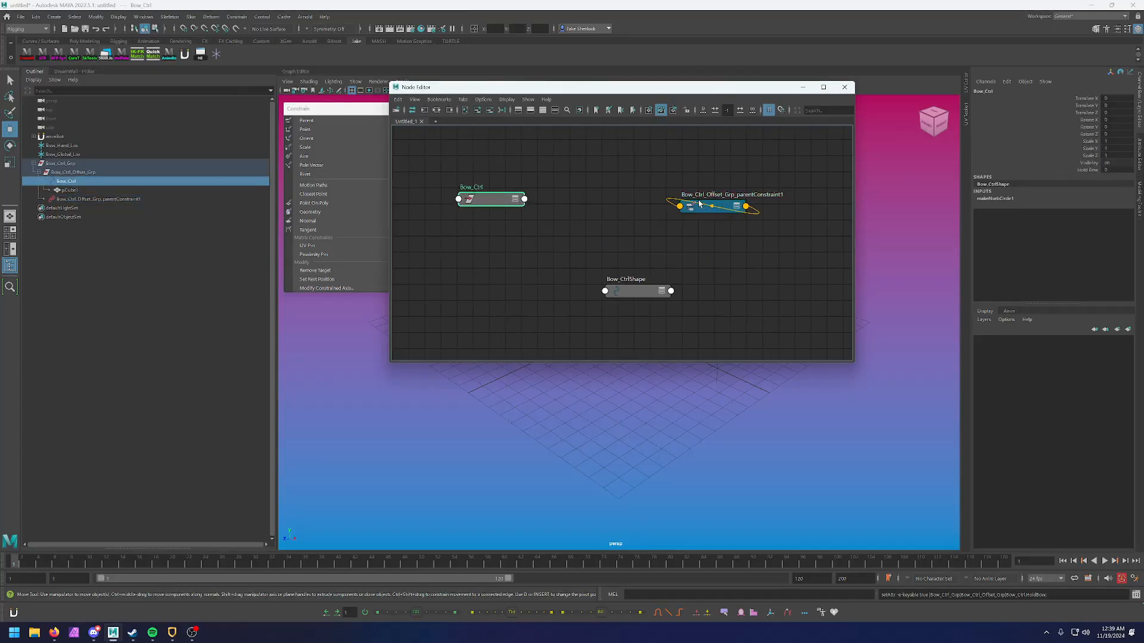
Hide shape nodes in the node graph using the No Shapes display option
drag(625, 284, 592, 268)
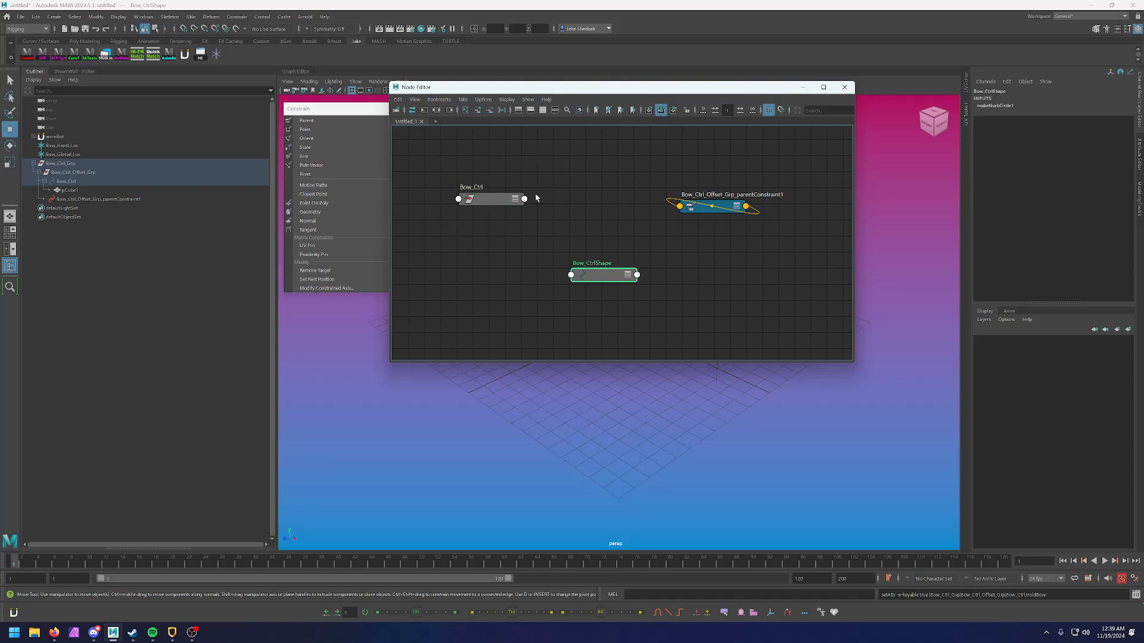
click(528, 99)
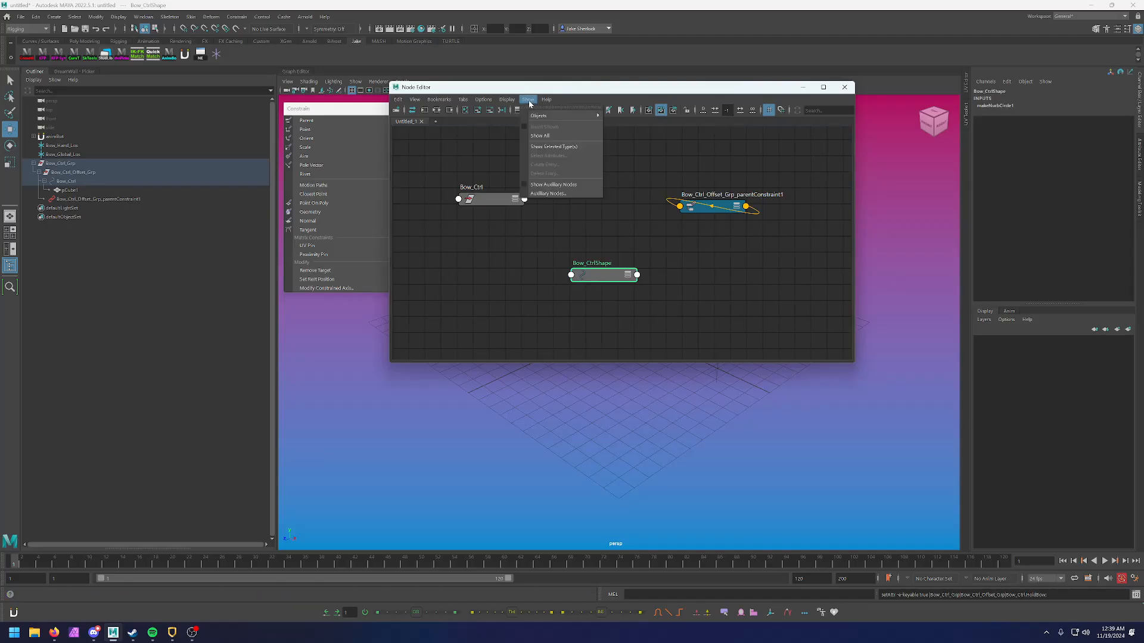
mouse_move(512, 101)
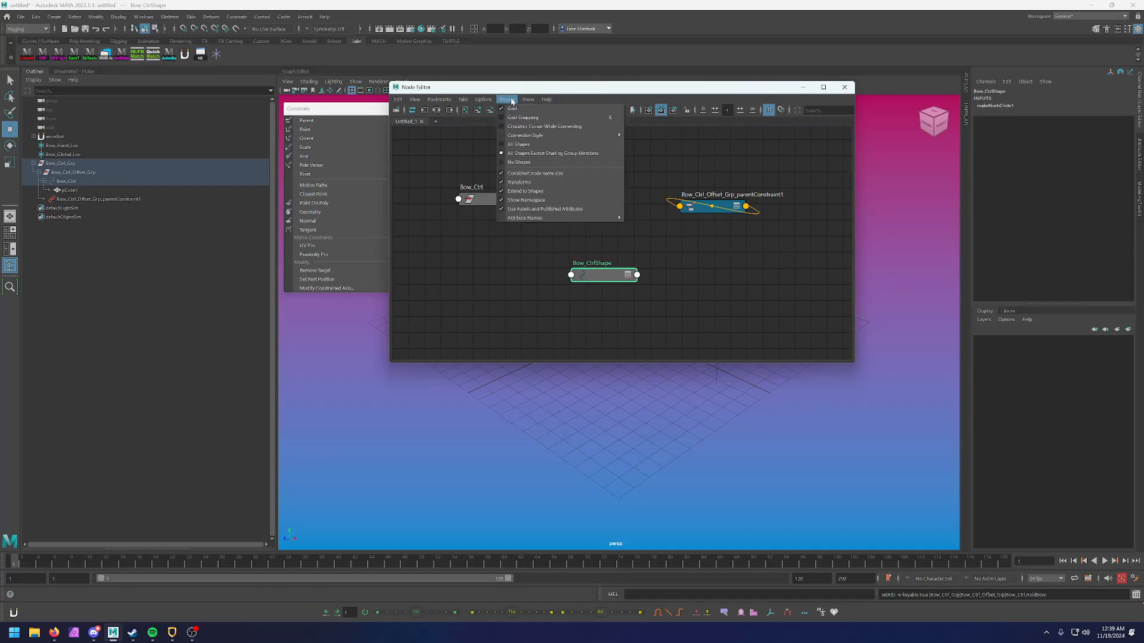
click(517, 162)
Show the full attribute lists on the Bow_Ctrl and parent constraint nodes and move both nodes upward to reveal their attributes
drag(511, 157, 735, 266)
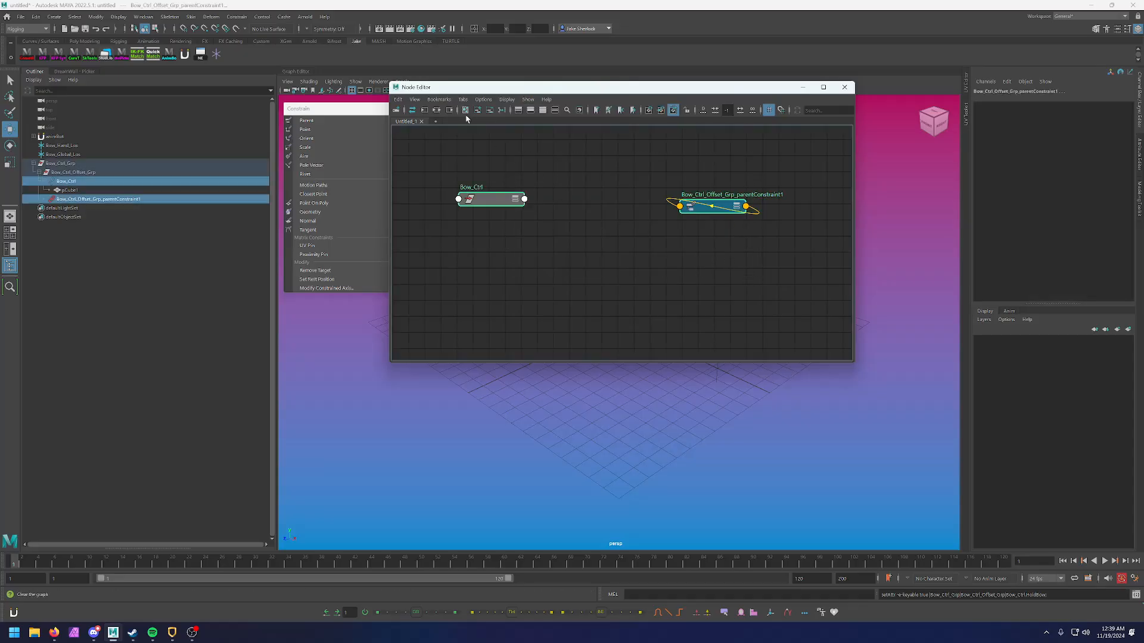
click(542, 110)
click(564, 183)
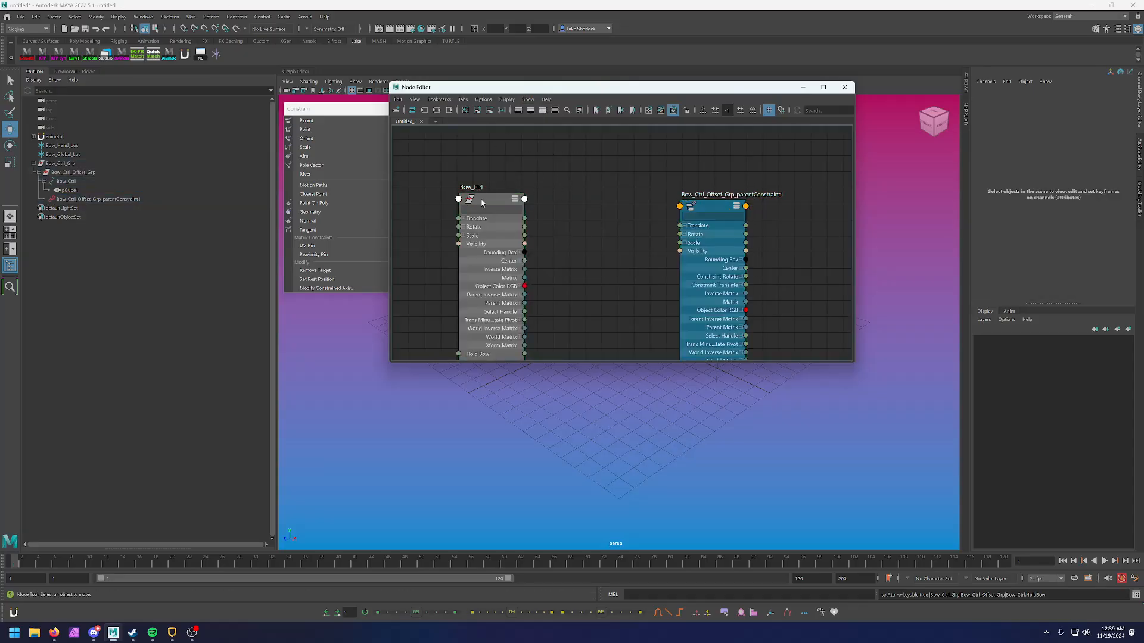
drag(482, 203, 480, 148)
drag(722, 213, 736, 133)
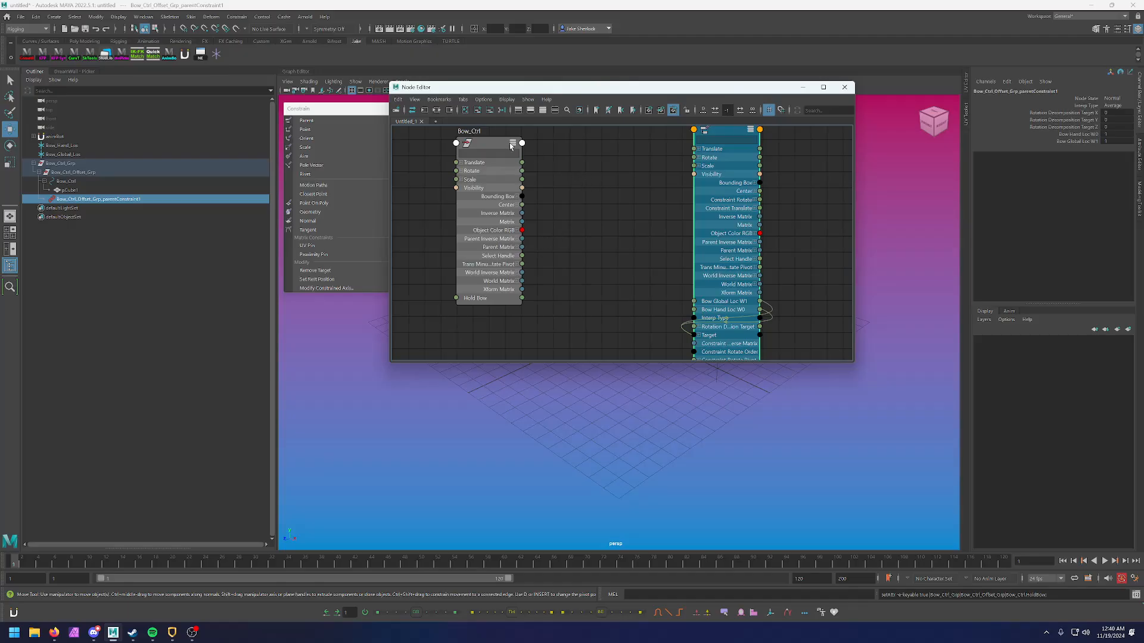
Expand Bow_Ctrl's Translate, Scale and Rotate attributes, and try connecting Rotate to the parent constraint's Visibility
click(485, 138)
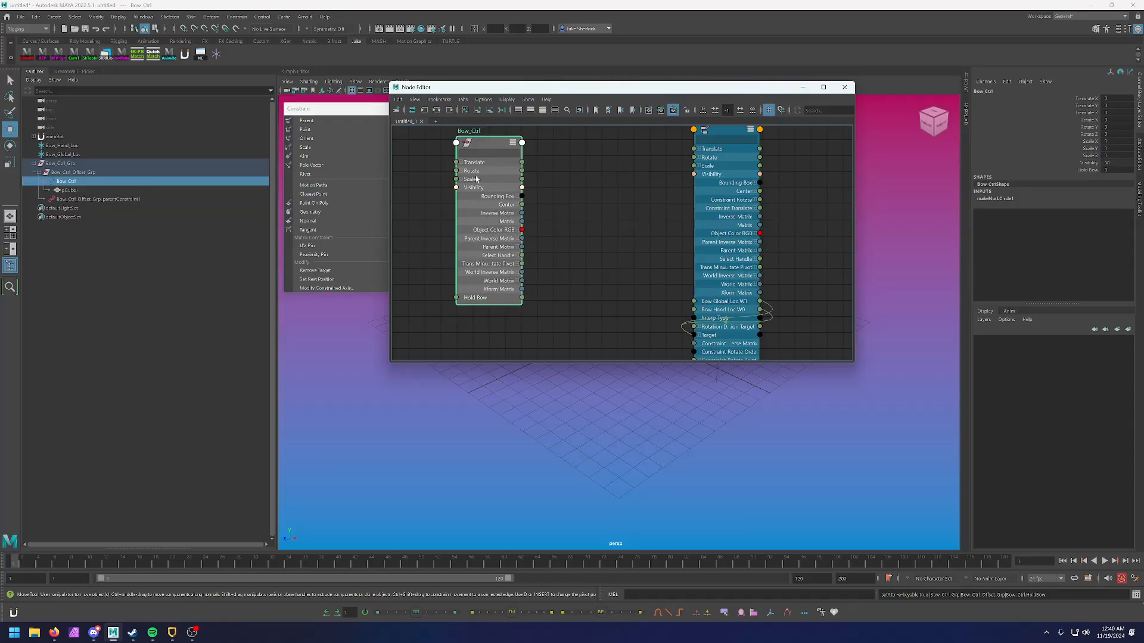
click(461, 163)
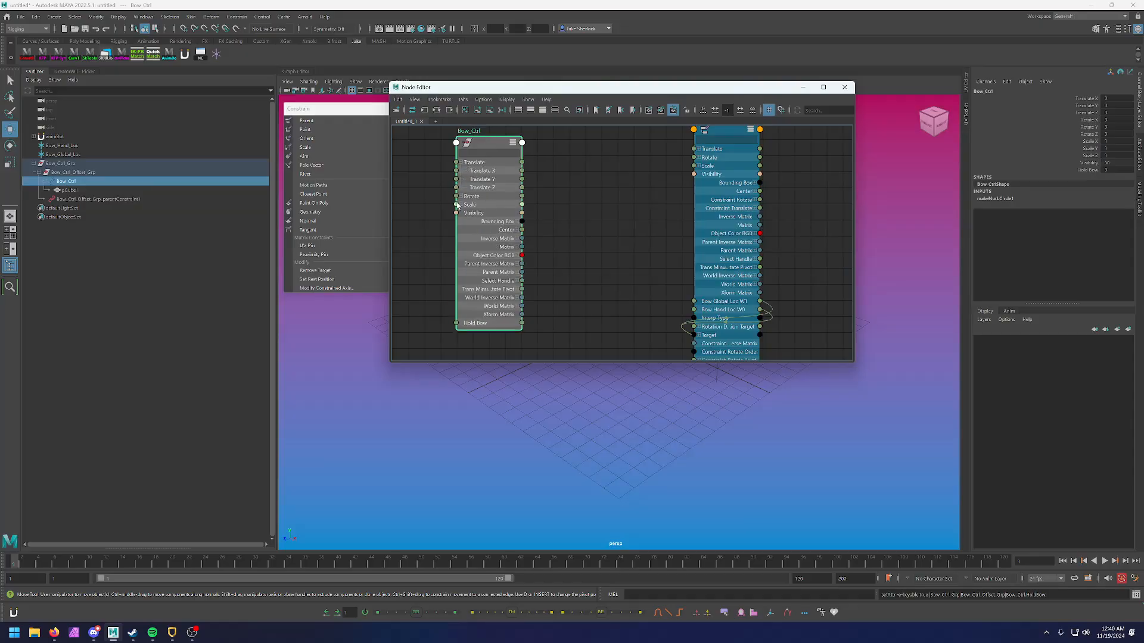
click(459, 205)
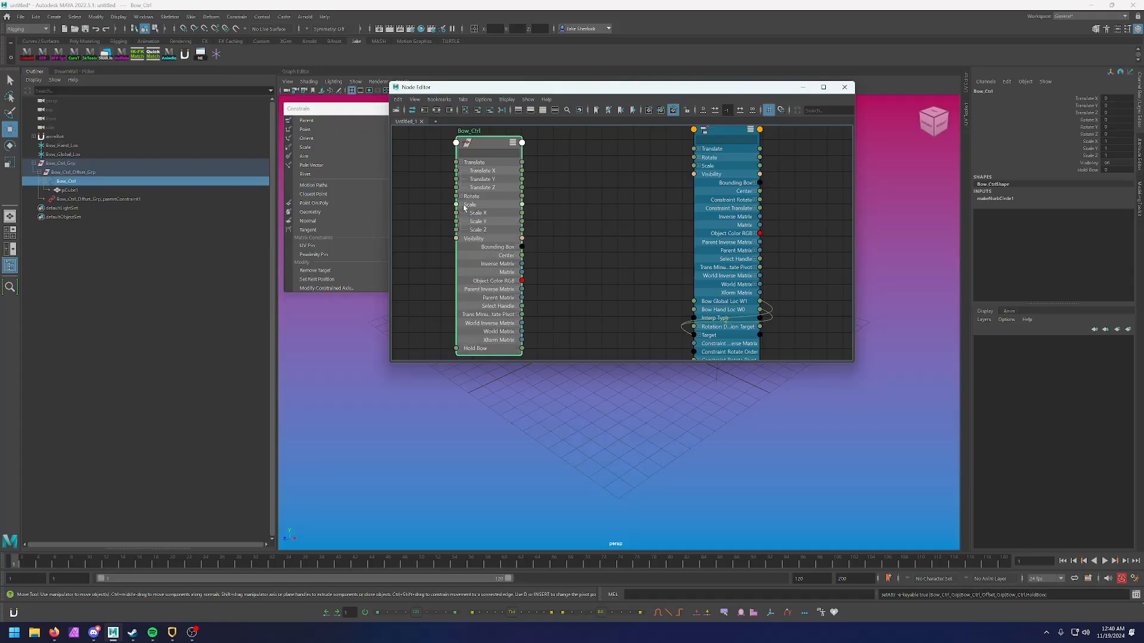
click(461, 196)
drag(521, 196, 694, 174)
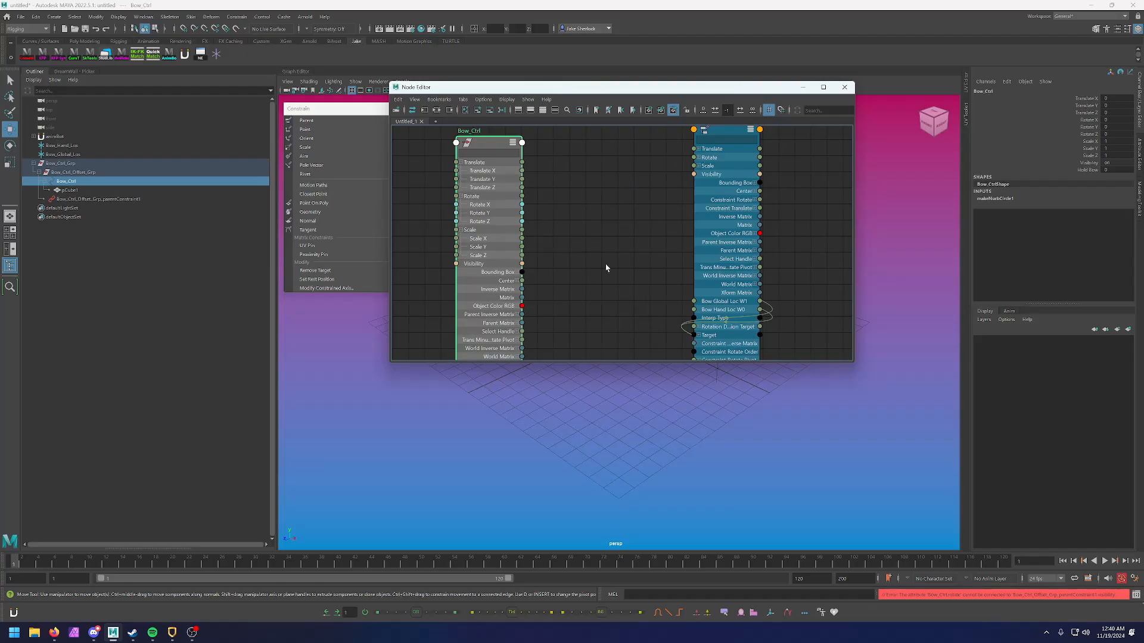
alt+middle_drag(600, 286, 594, 259)
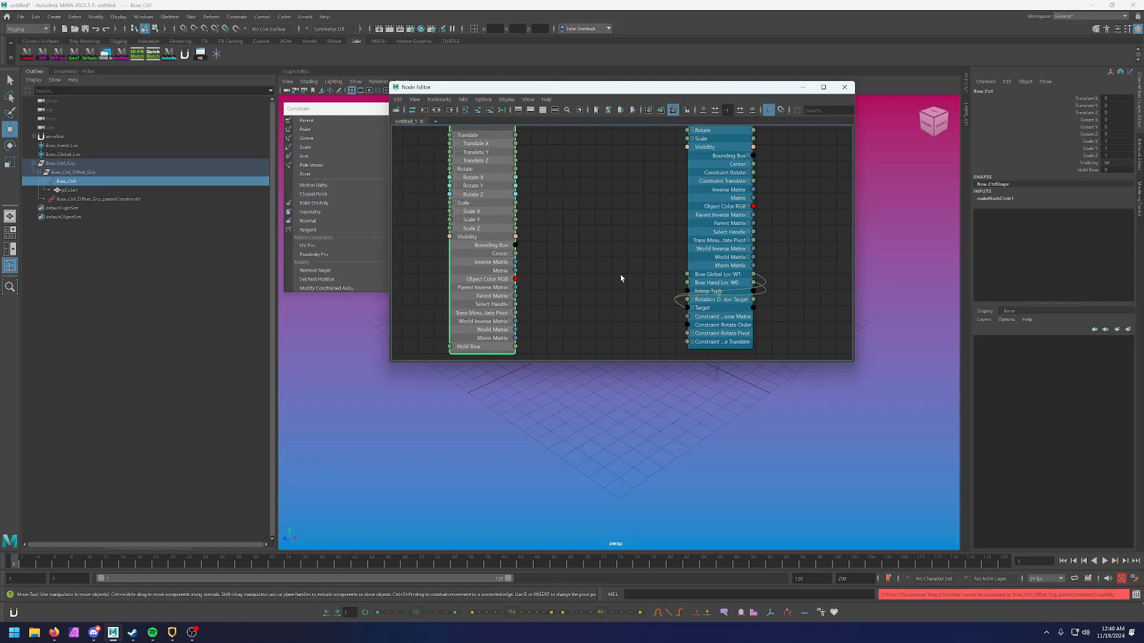
key(Tab)
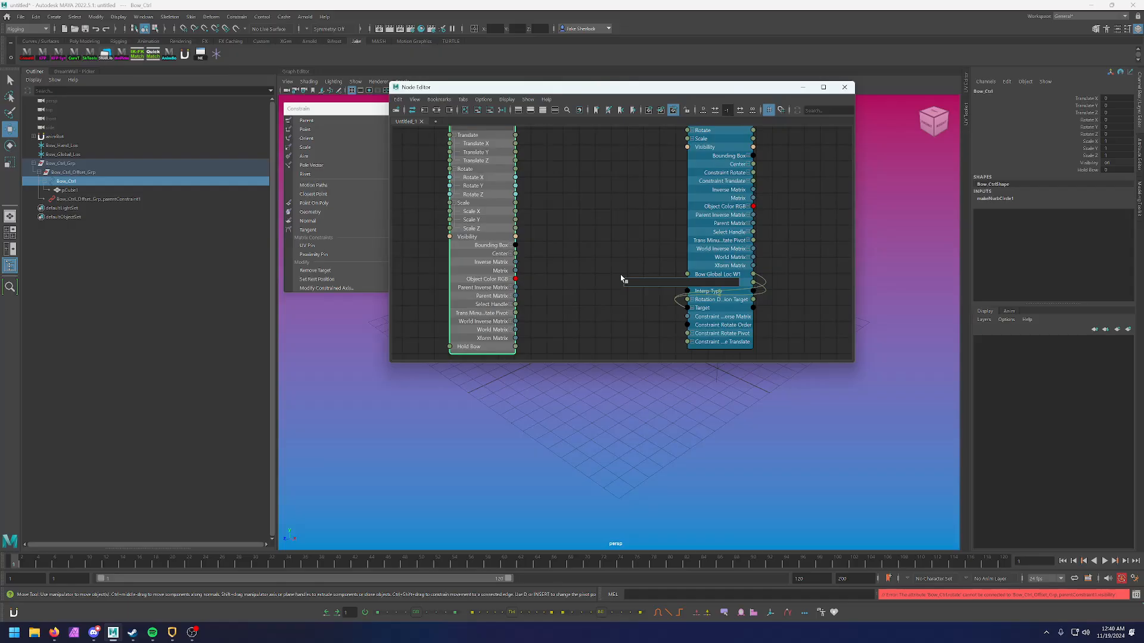
text(revers)
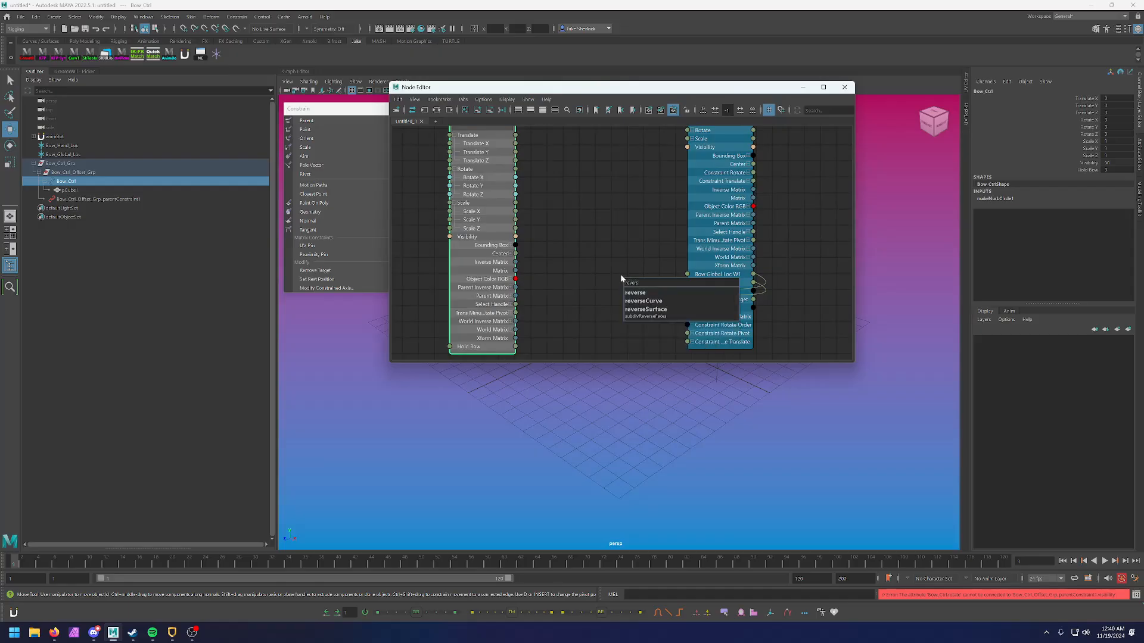
click(554, 257)
key(Tab)
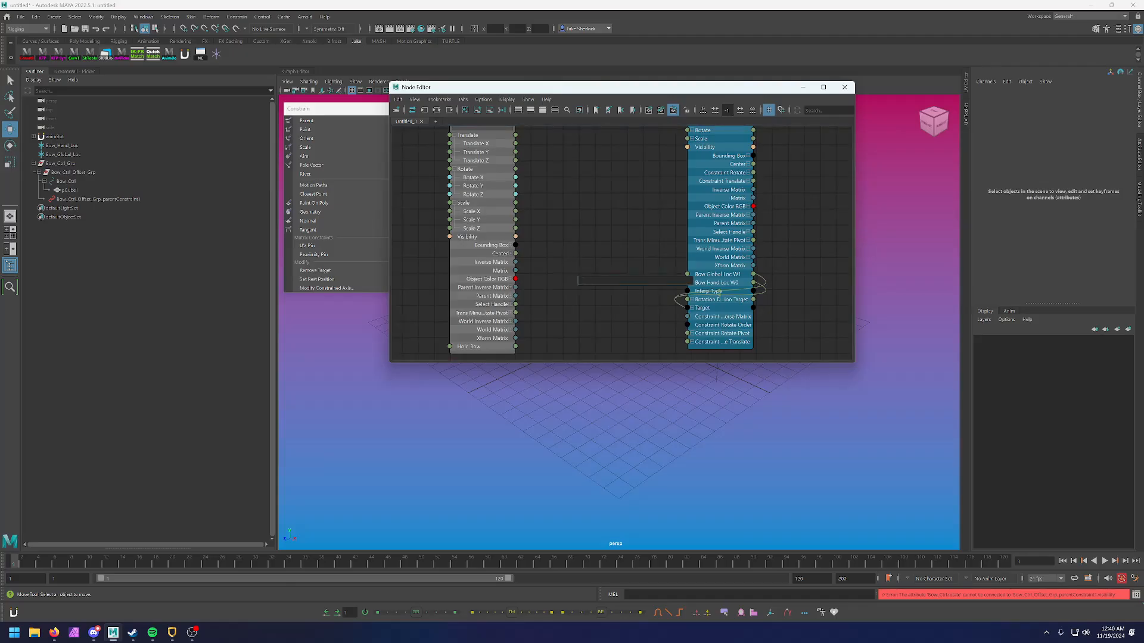
click(591, 255)
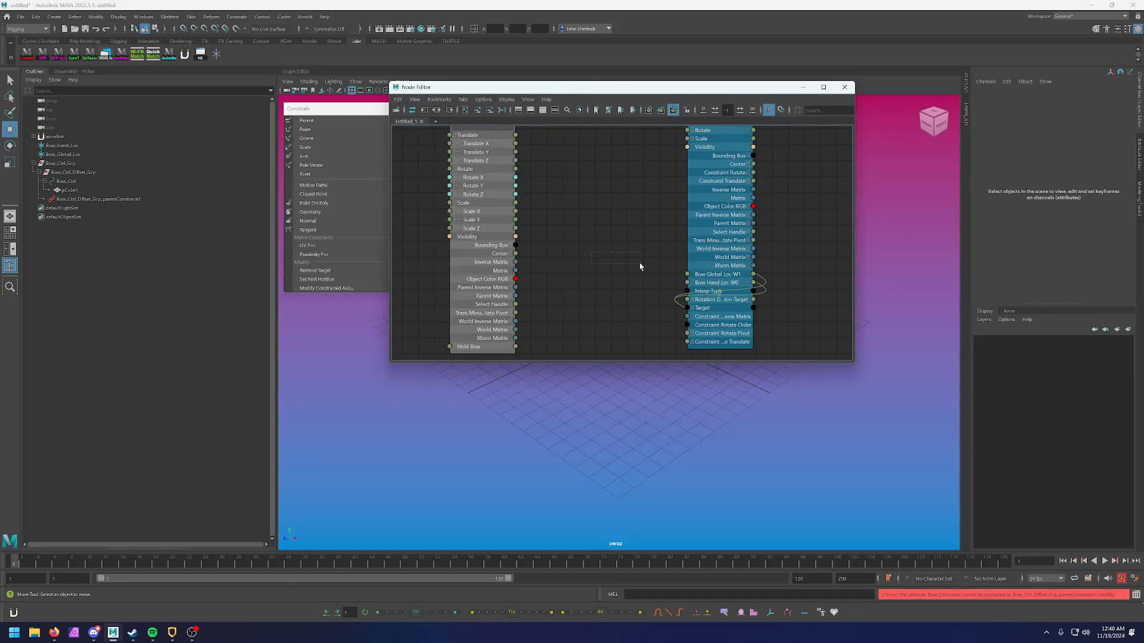
click(463, 100)
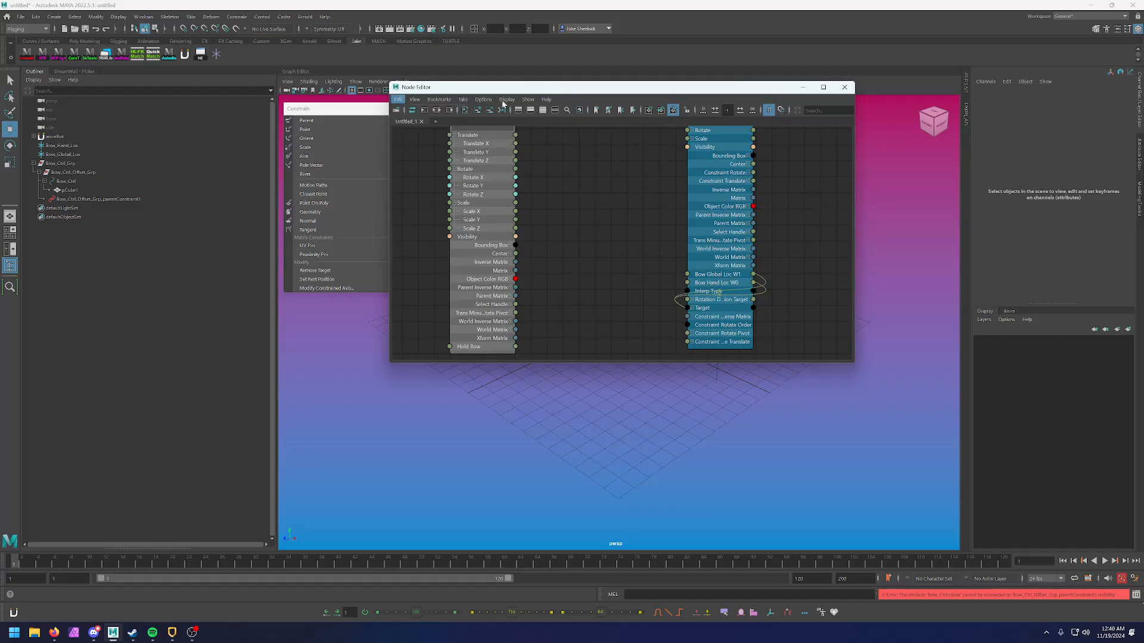
click(585, 288)
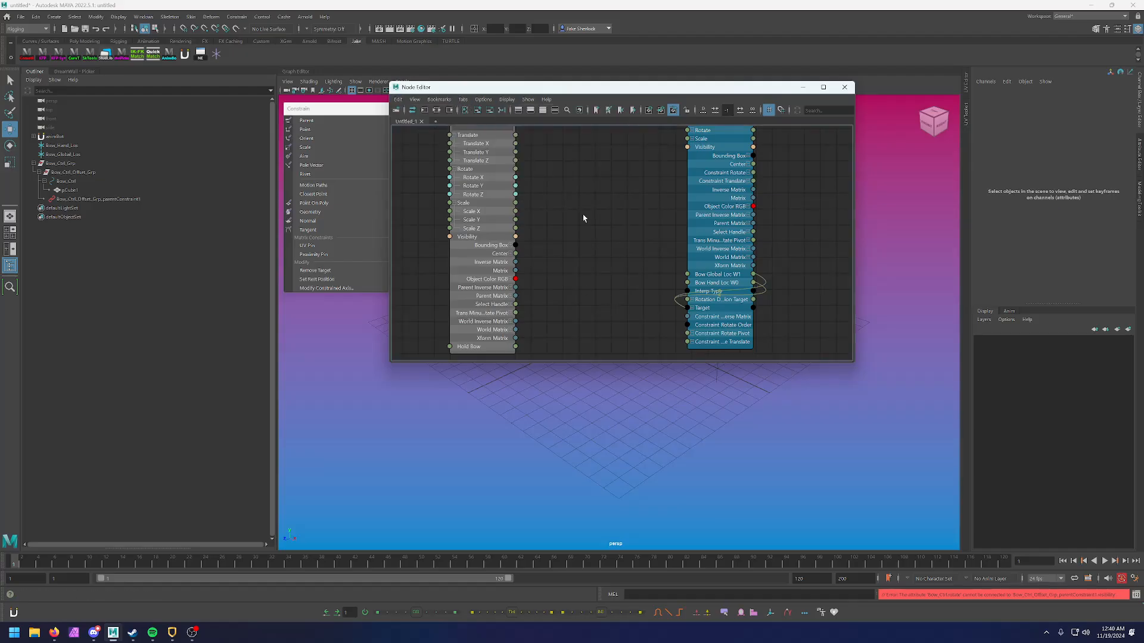
Create a reverse node and place it between the Bow_Ctrl and parent constraint nodes
key(Tab)
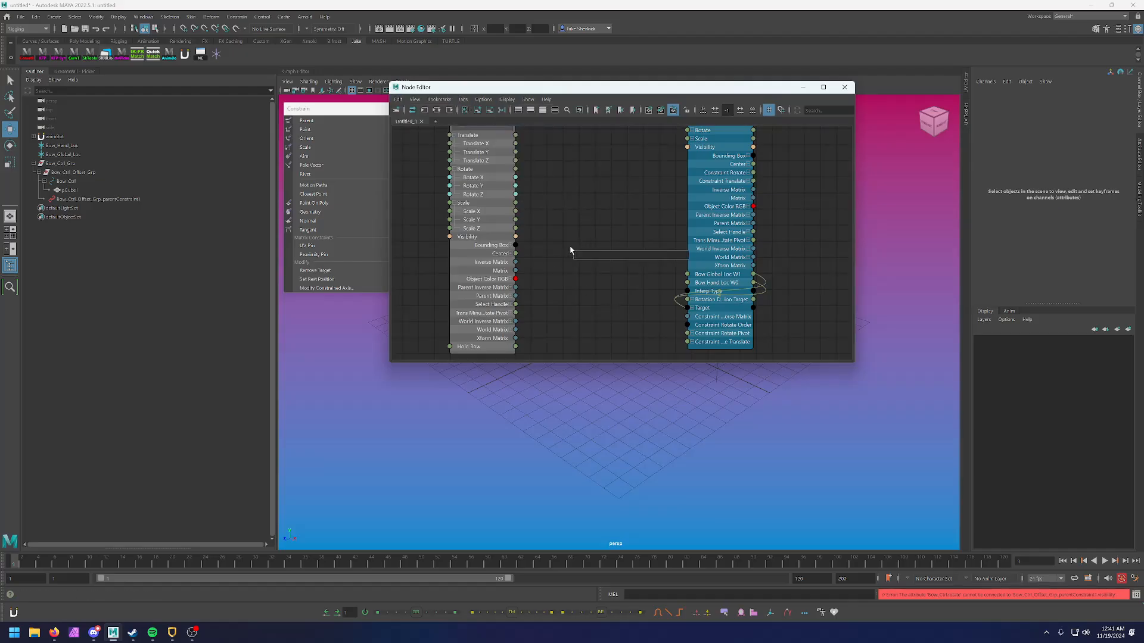
text(reverse)
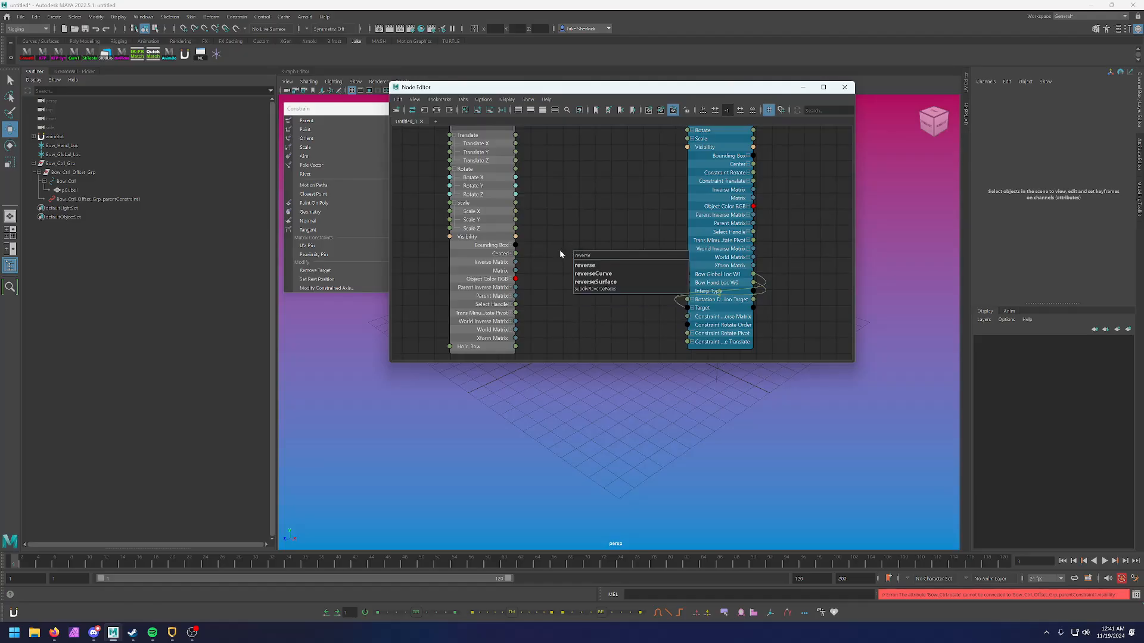
click(581, 268)
drag(611, 263, 608, 233)
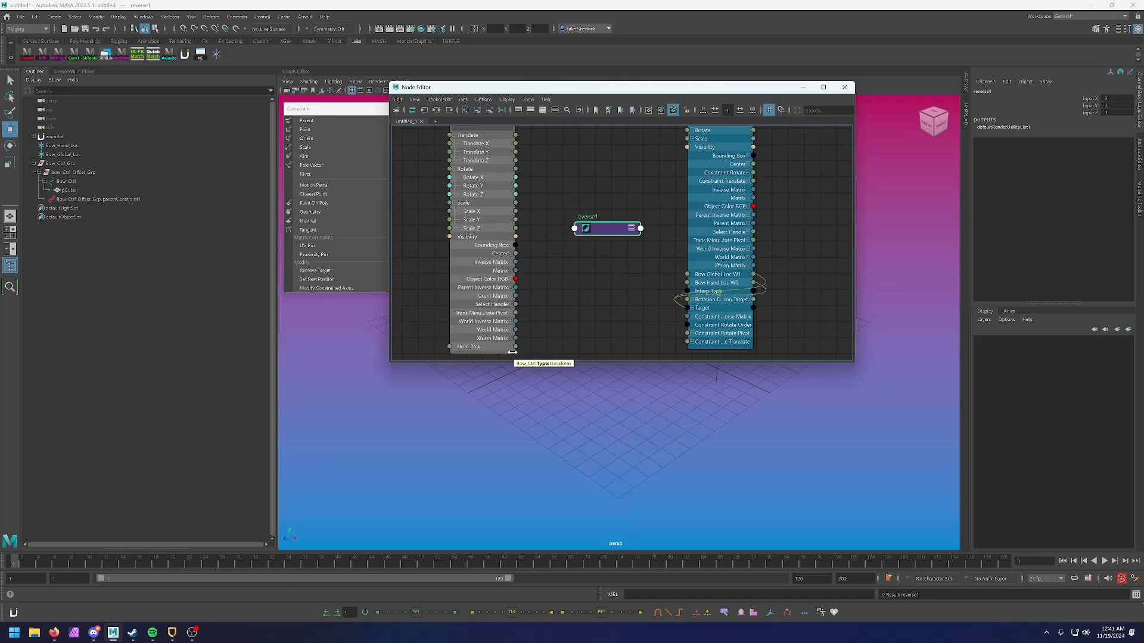
click(726, 163)
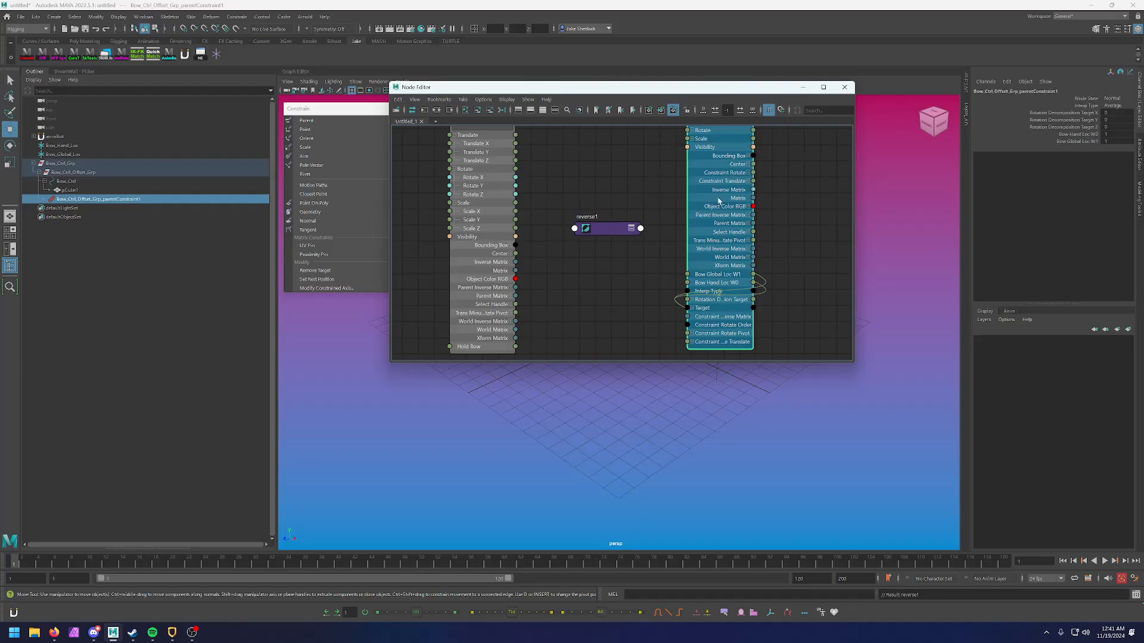
Examine the Bow Hand Loc W0 and Bow Global Loc W1 weights on the parent constraint
click(1076, 142)
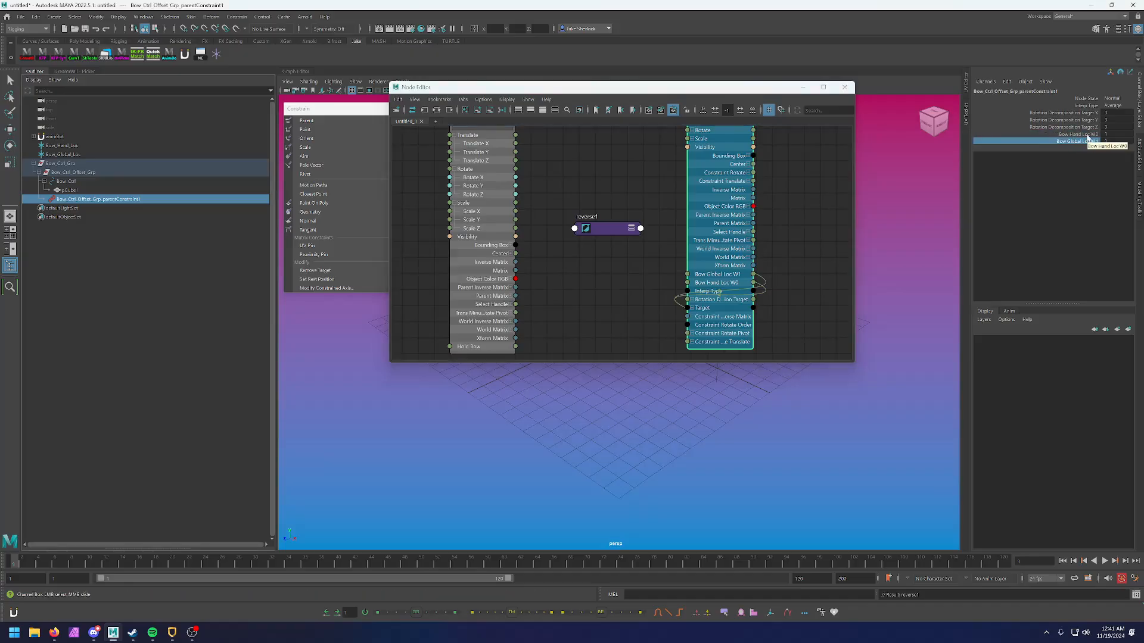
click(1084, 135)
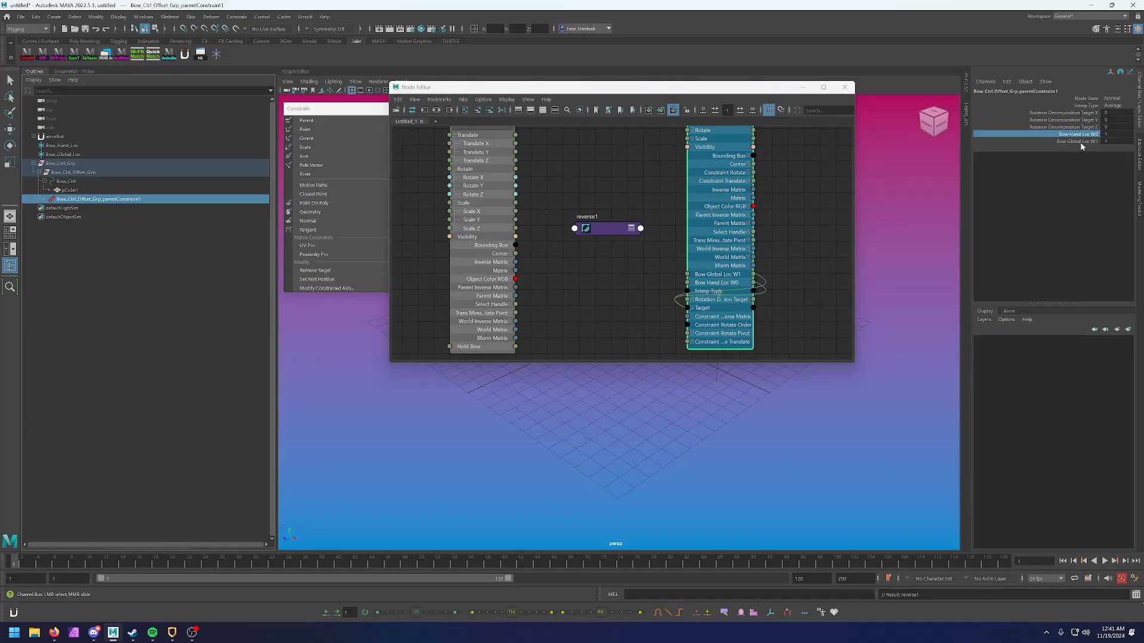
click(1081, 143)
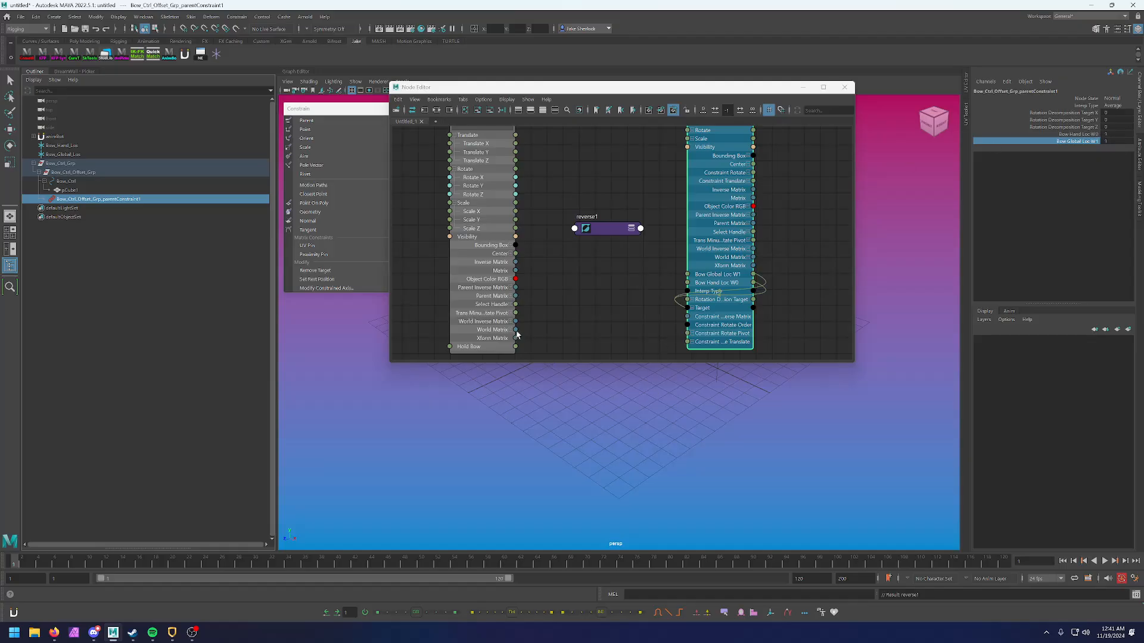
Show the reverse node's full attribute list and rename the node Bow_SpaceSwitch
click(606, 230)
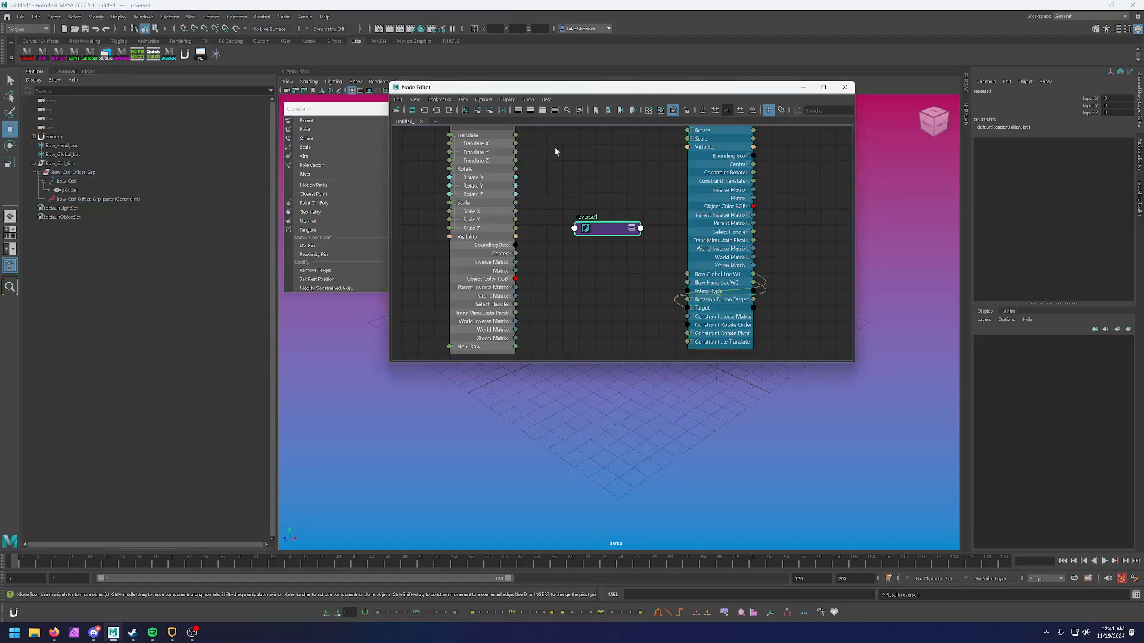
text(3)
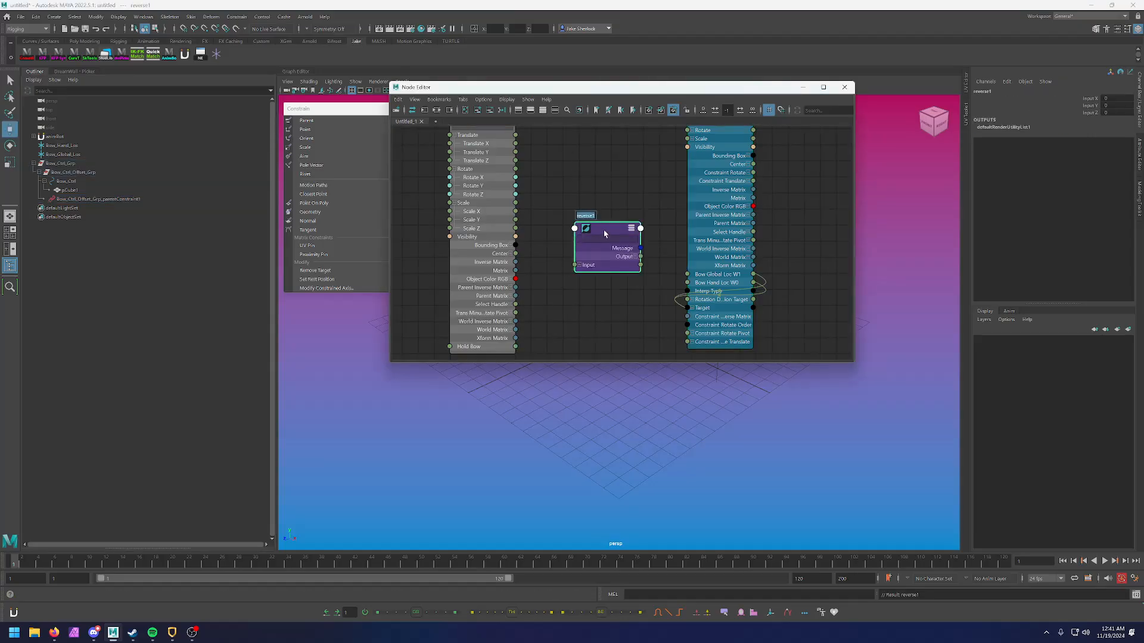
text(Bow_SpaceSwitch)
key(Return)
Connect Bow_Ctrl's Hold Bow to Bow_SpaceSwitch's Input X, and Output X to the parent constraint's Bow Global Loc W1
mouse_move(516, 348)
mouse_down()
mouse_move(575, 266)
mouse_move(531, 352)
mouse_move(516, 347)
mouse_up()
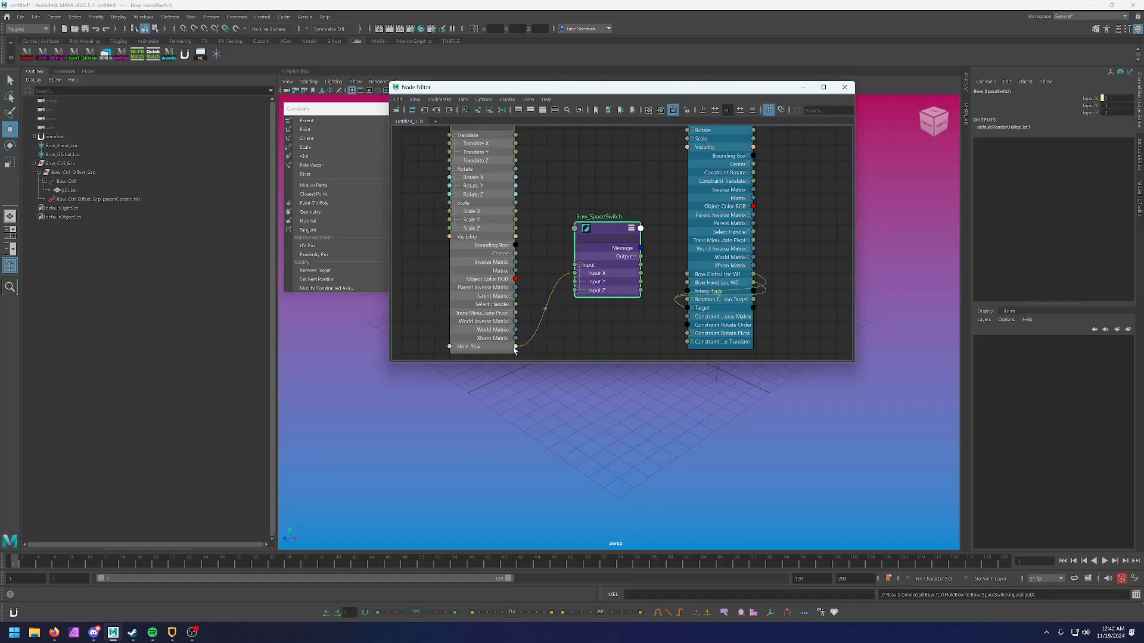
click(481, 351)
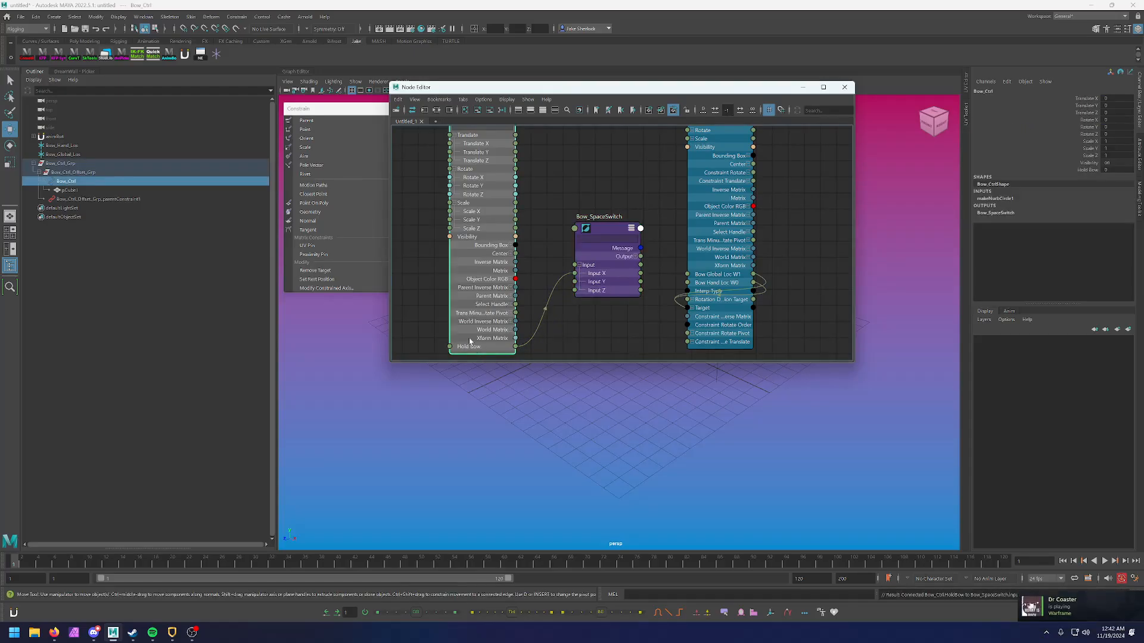
click(636, 257)
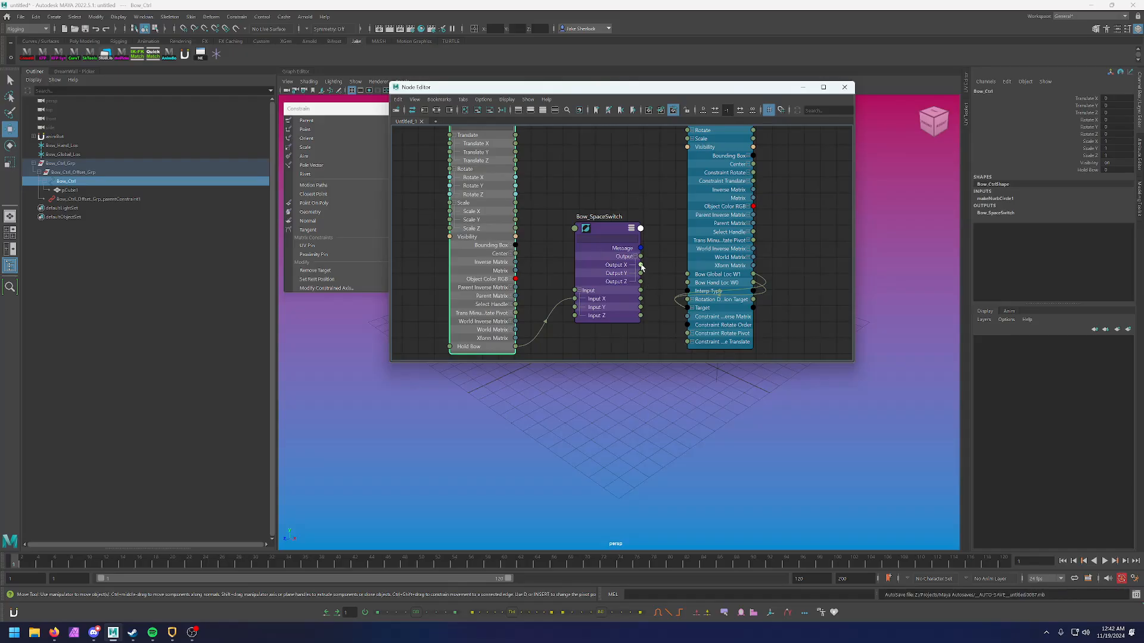
drag(640, 265, 685, 277)
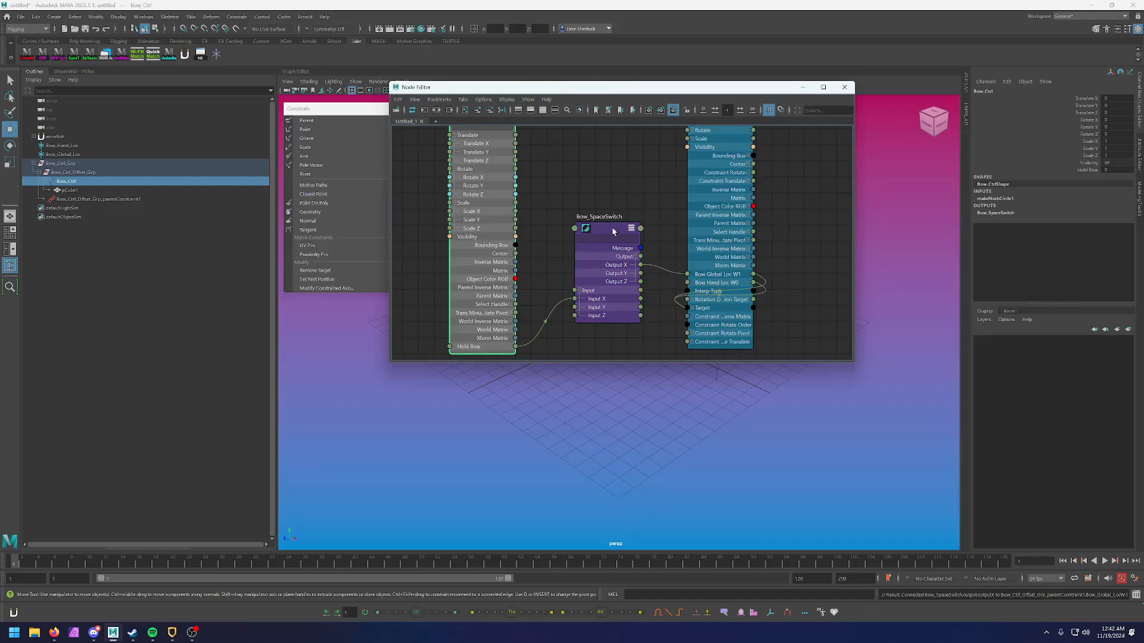
drag(614, 234, 614, 222)
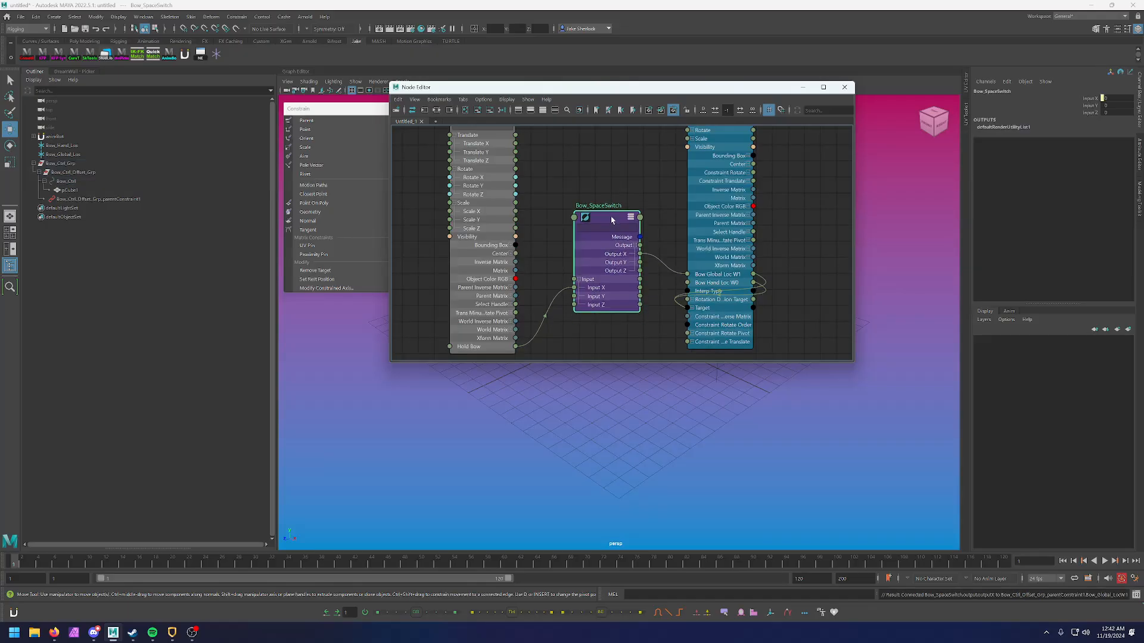
Connect Bow_Ctrl's Hold Bow directly to the parent constraint's Bow Hand Loc W0 and deselect the nodes
click(714, 278)
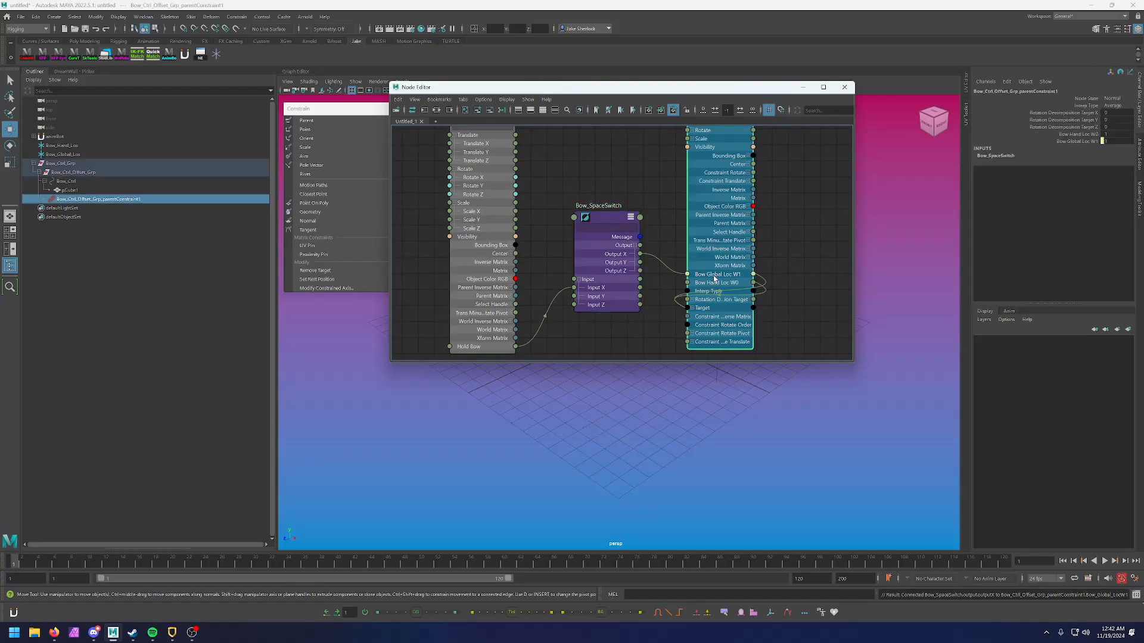
drag(691, 286, 515, 350)
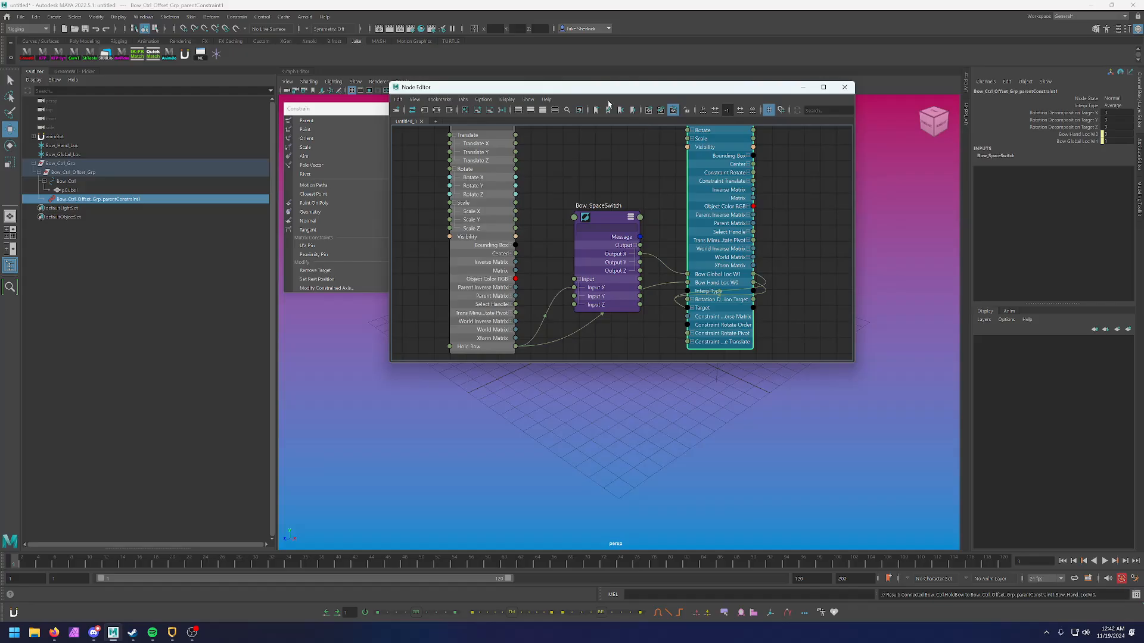
key(F2)
click(530, 171)
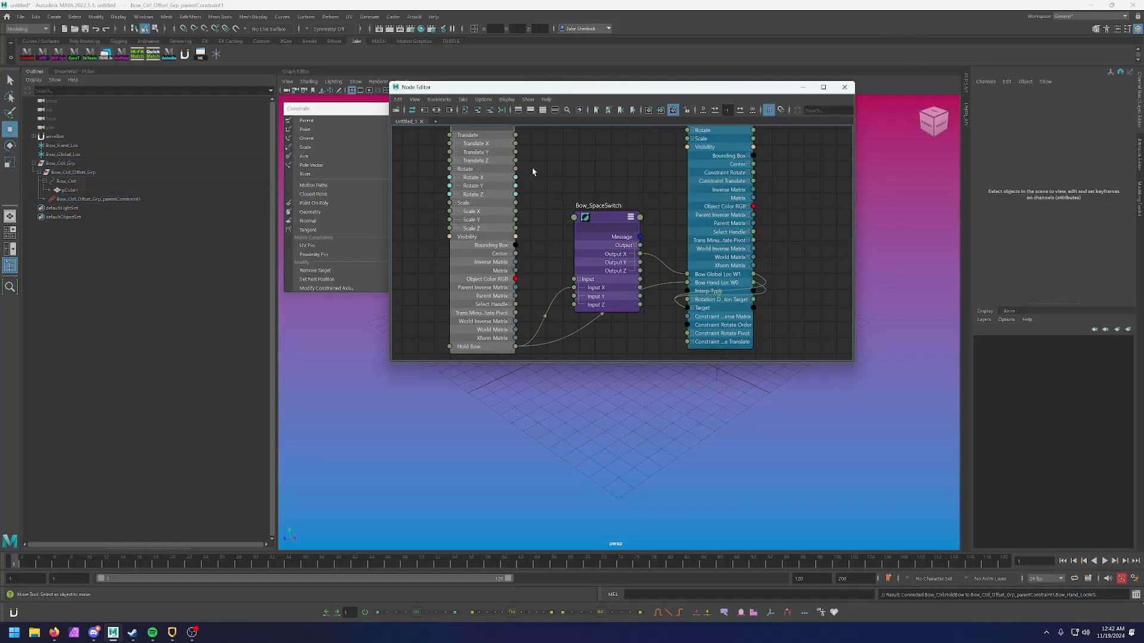
scroll(595, 166, down, 1)
alt+middle_drag(583, 180, 587, 216)
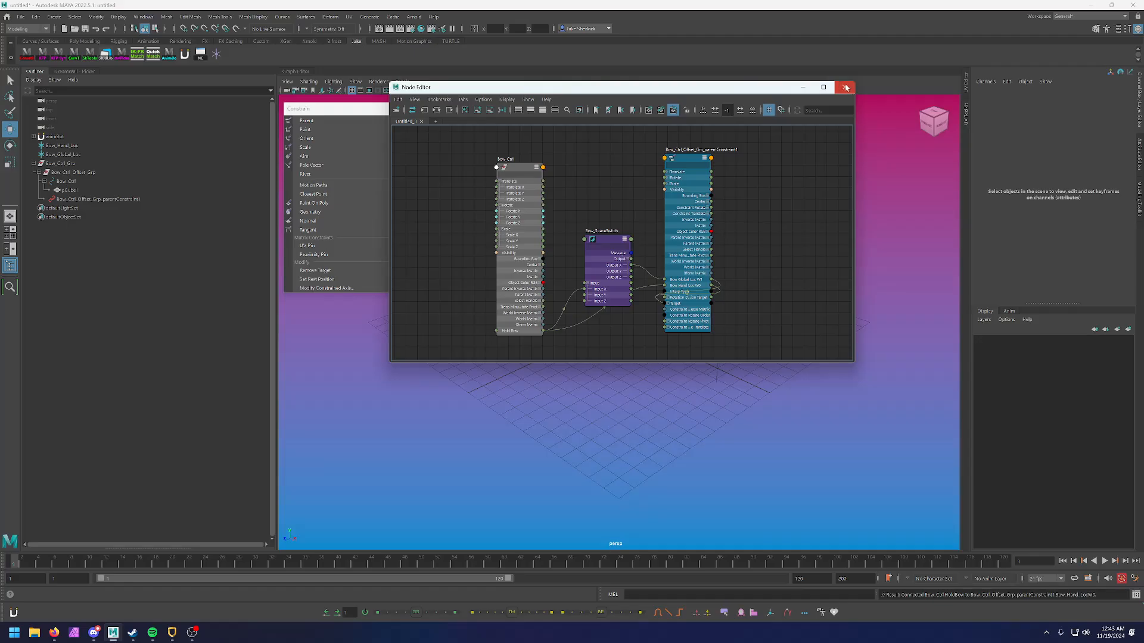
Rename the current node graph tab Bow Space Switch
double_click(411, 122)
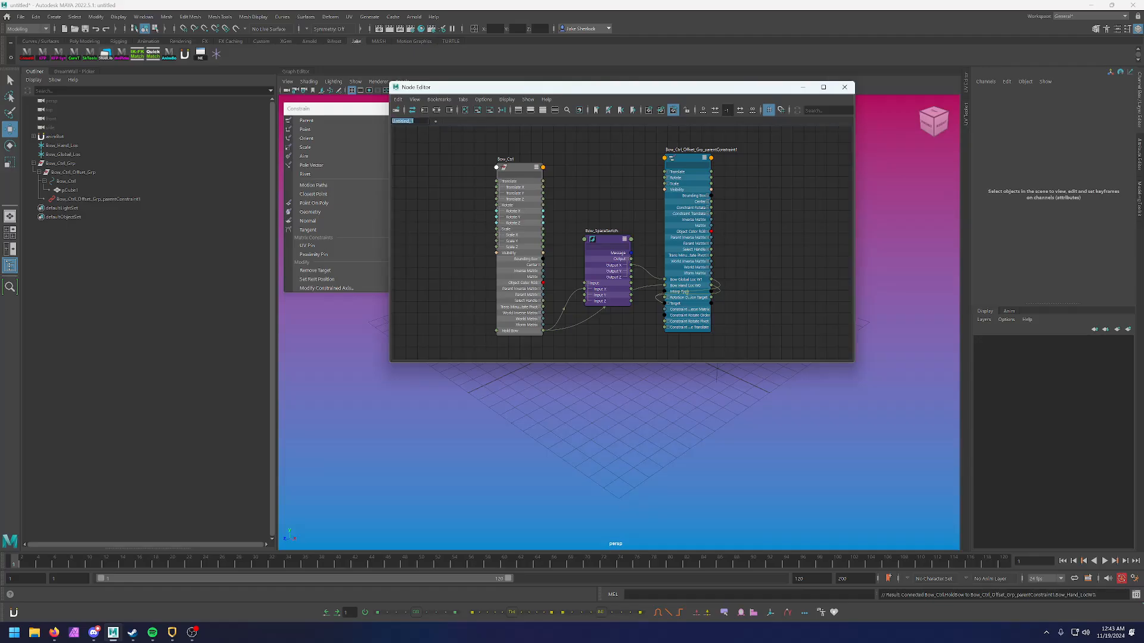
text(Bow Space Switch)
key(Return)
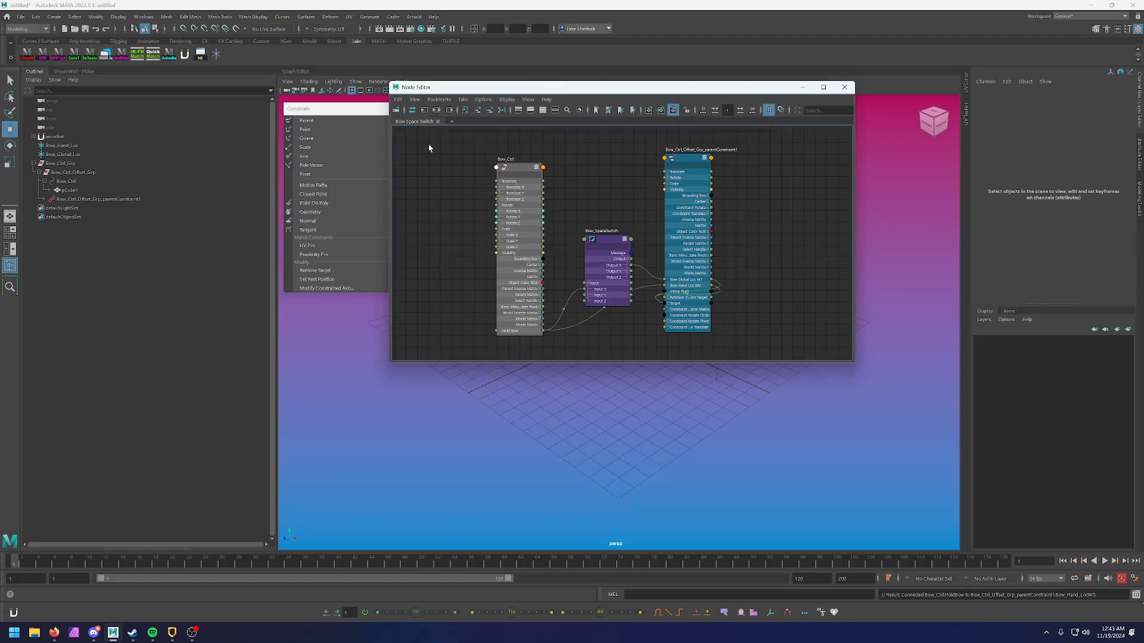
Add a second, empty node graph tab and minimize the Node Editor
click(452, 121)
click(423, 122)
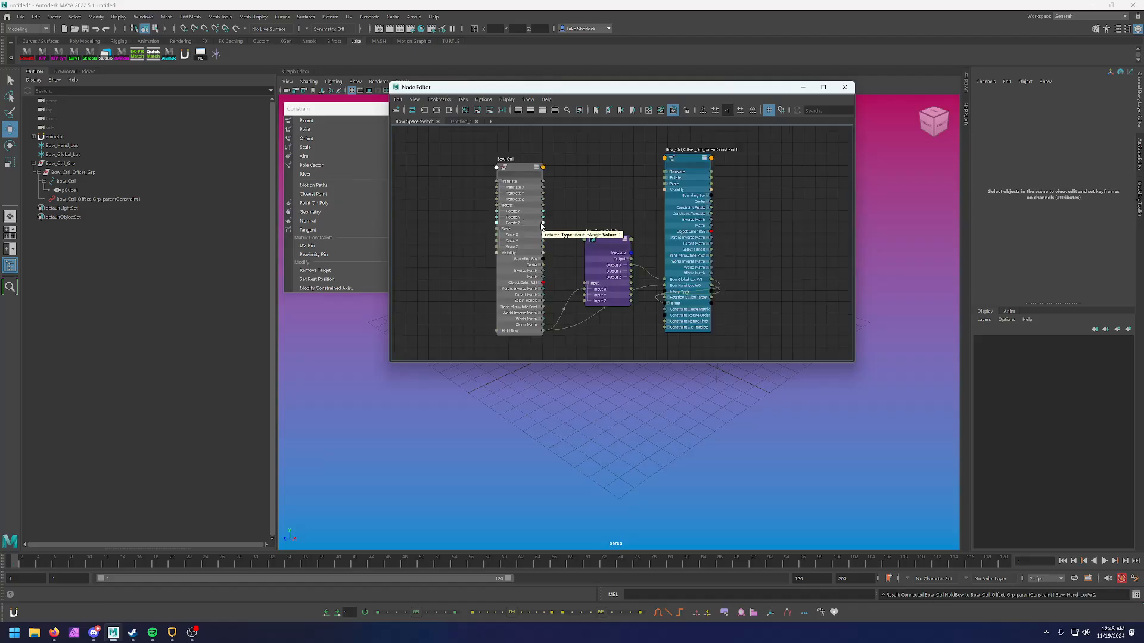
click(461, 121)
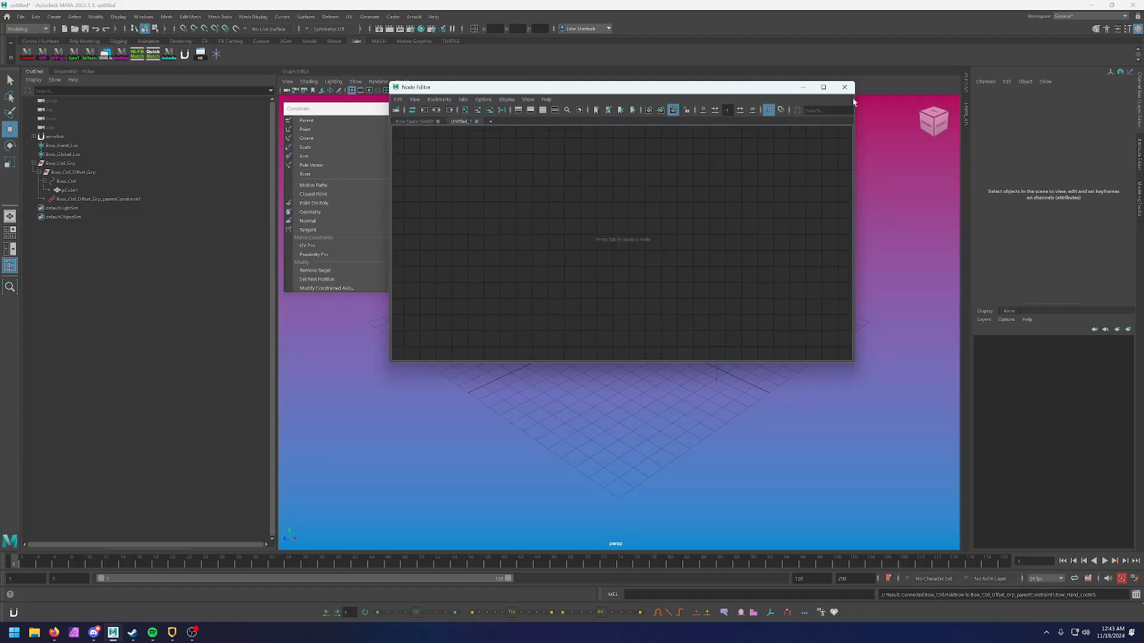
click(801, 88)
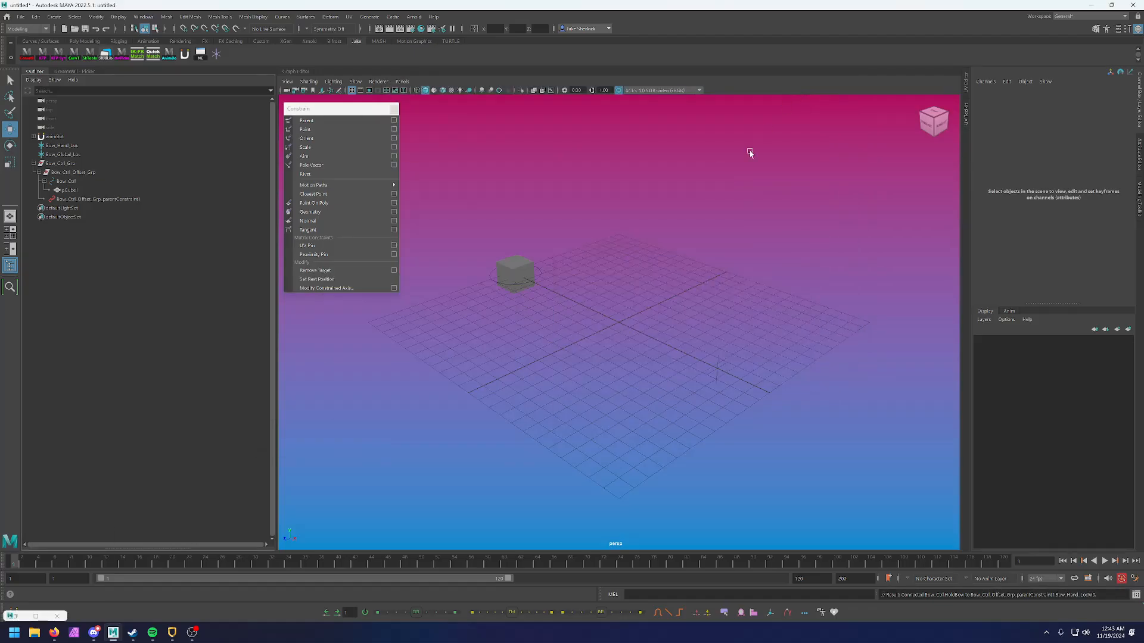
Set Bow_Ctrl's Hold Bow to 1 and move the control to about -11.8 in Translate X
click(535, 279)
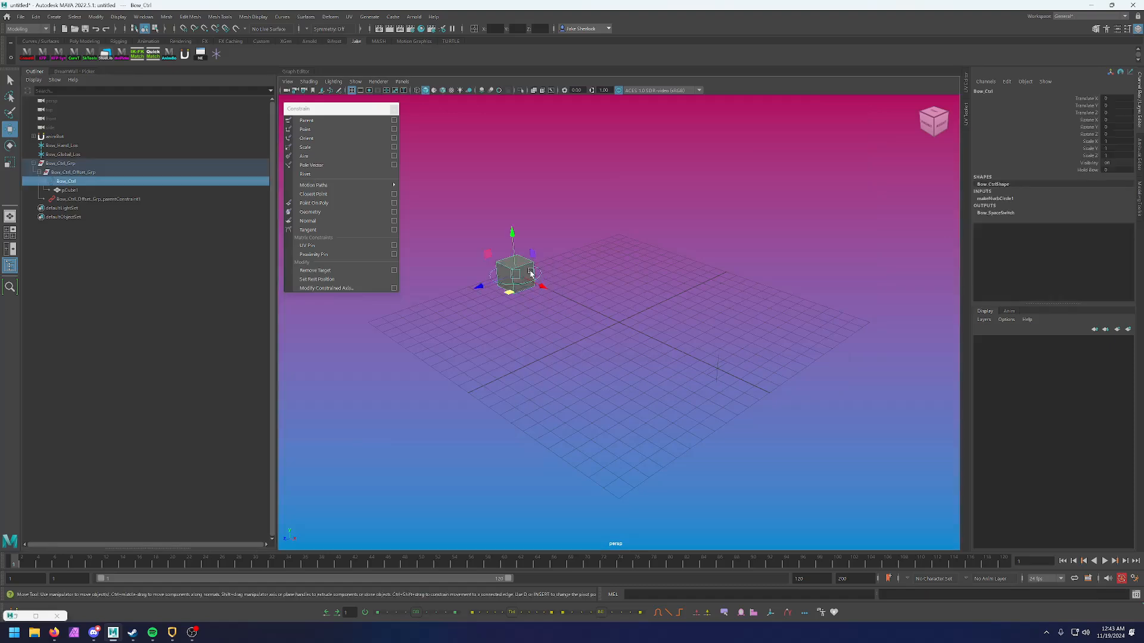
drag(1109, 170, 1123, 169)
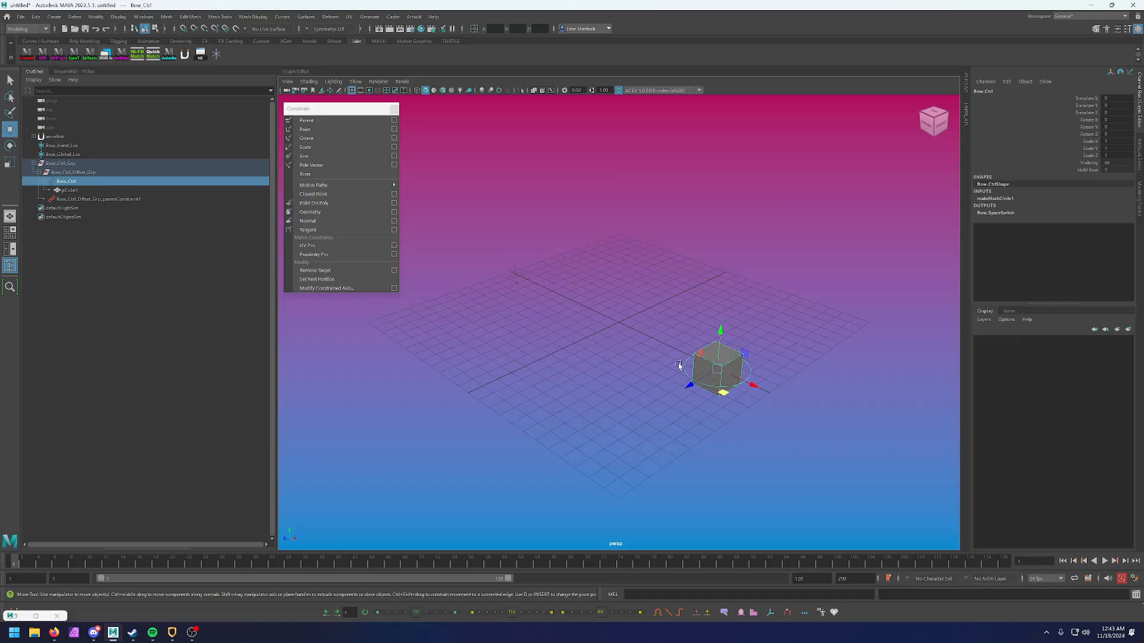
click(606, 347)
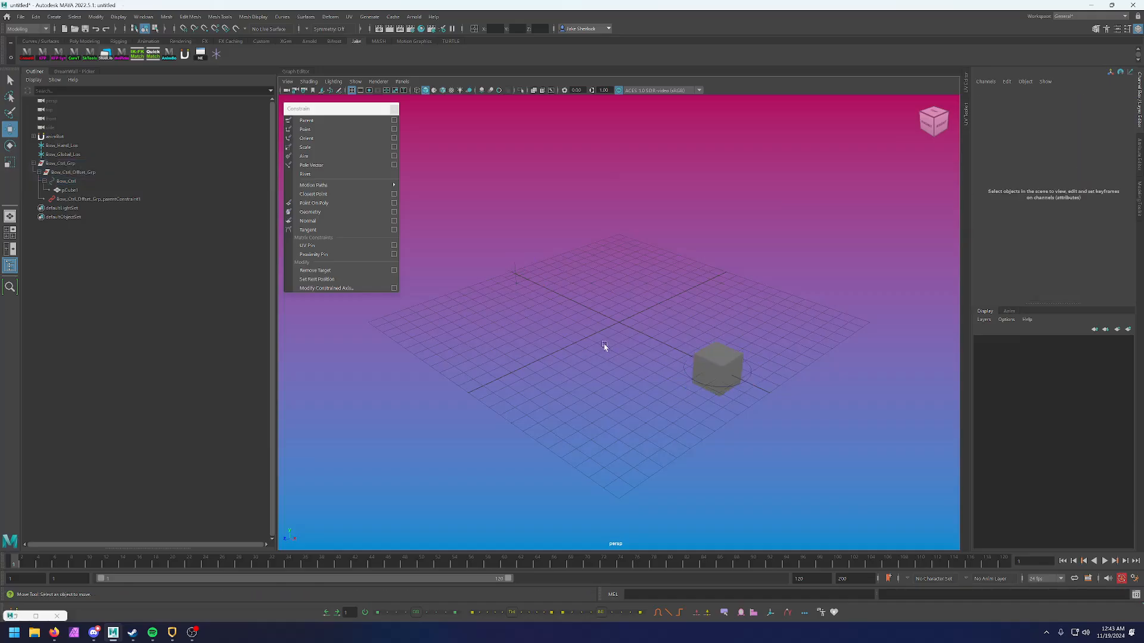
click(681, 365)
drag(735, 374, 603, 315)
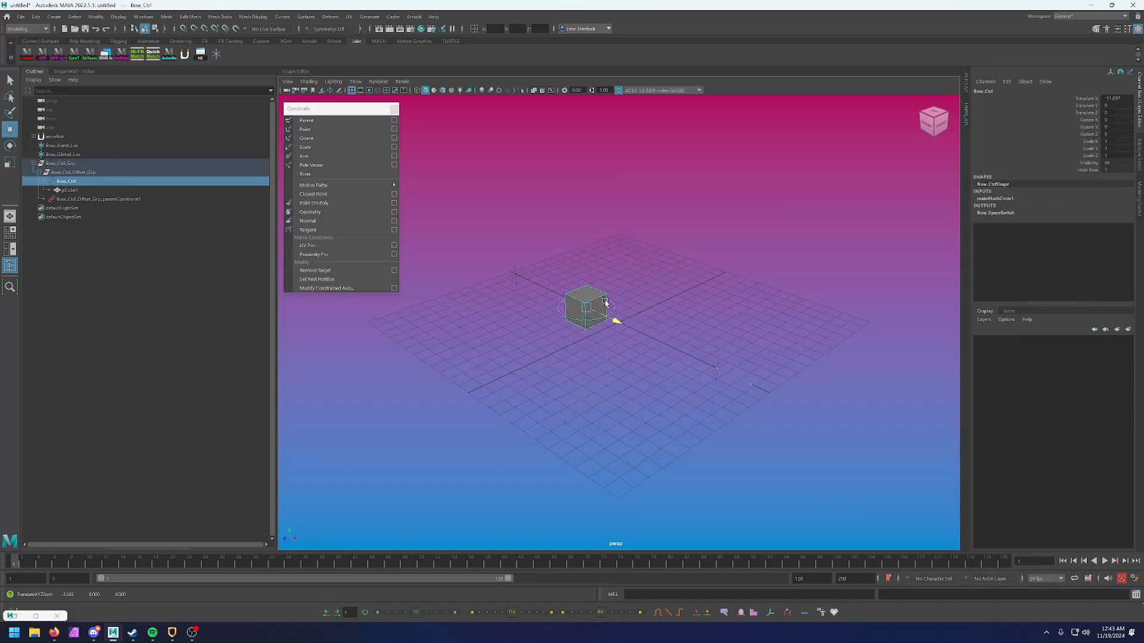
Test the space switch by alternating Hold Bow between 0 and 1 several times, ending at 1
click(1118, 171)
text(0)
key(Return)
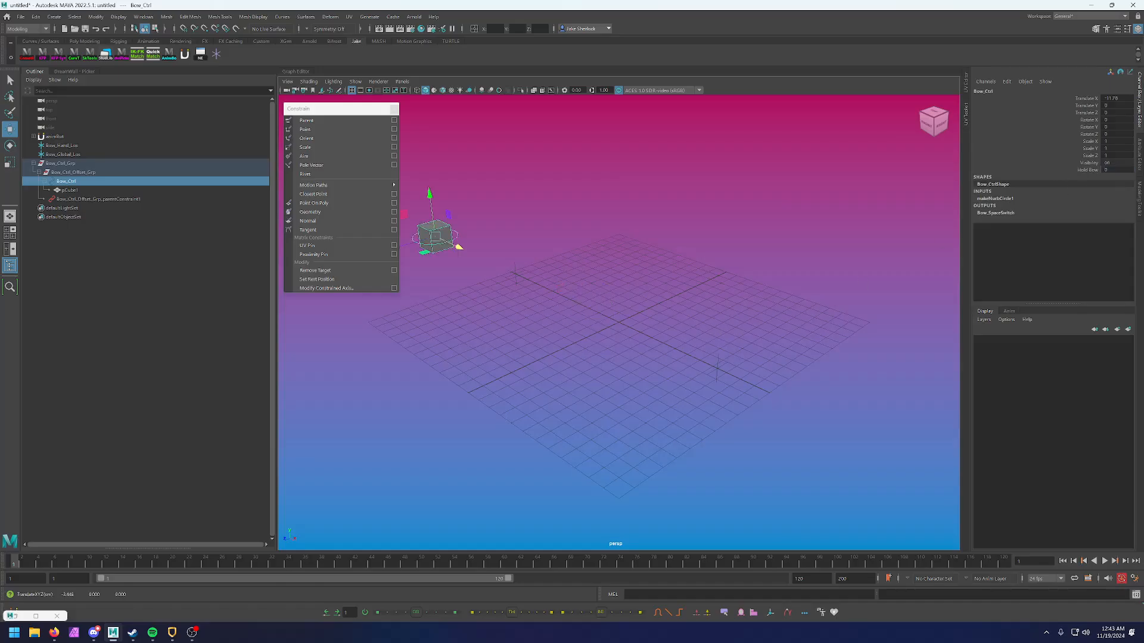
text(1)
key(Return)
text(0)
key(Return)
text(1)
key(Return)
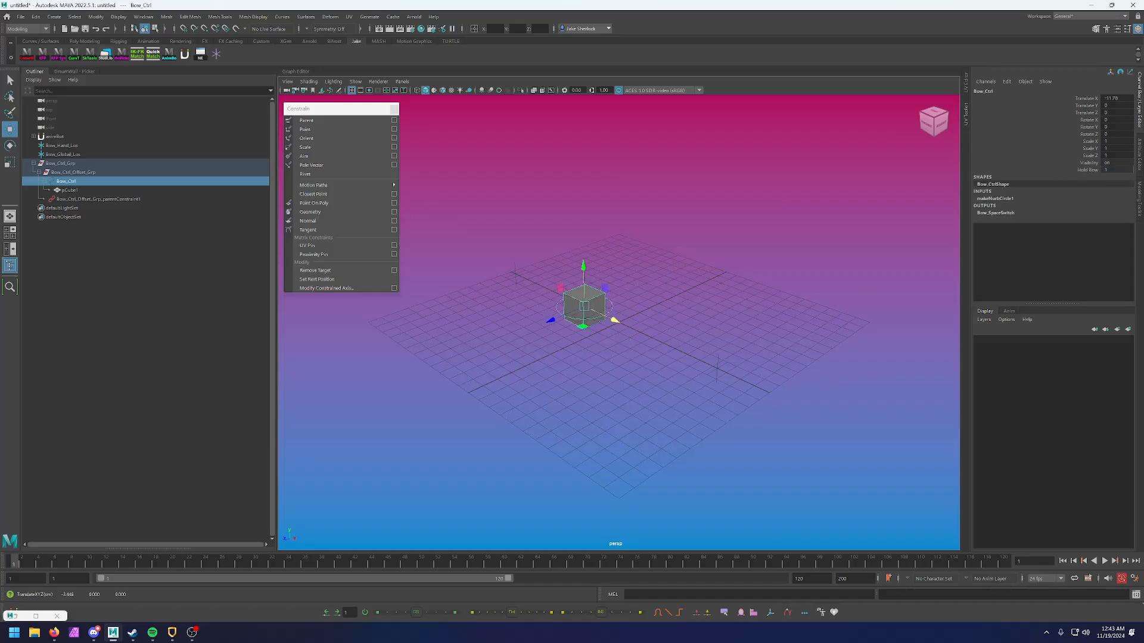
text(0)
key(Return)
text(1)
key(Return)
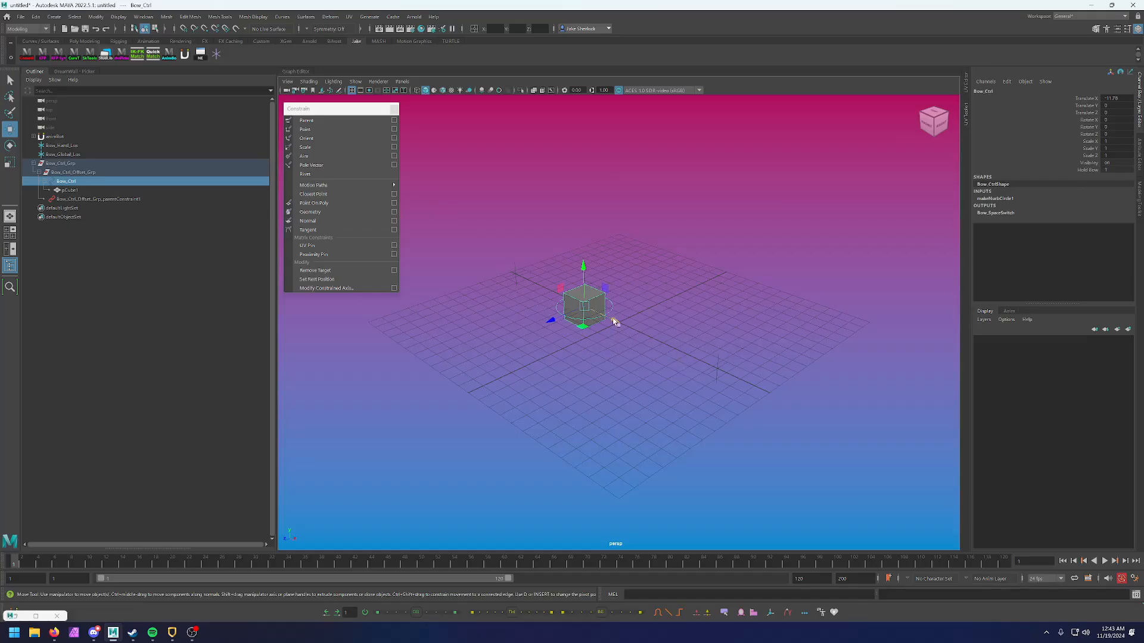
Move Bow_Ctrl to about 4.6 in Translate X and test Hold Bow at 0, 1 and 0 again
drag(614, 320, 821, 418)
click(1118, 169)
text(0)
key(Return)
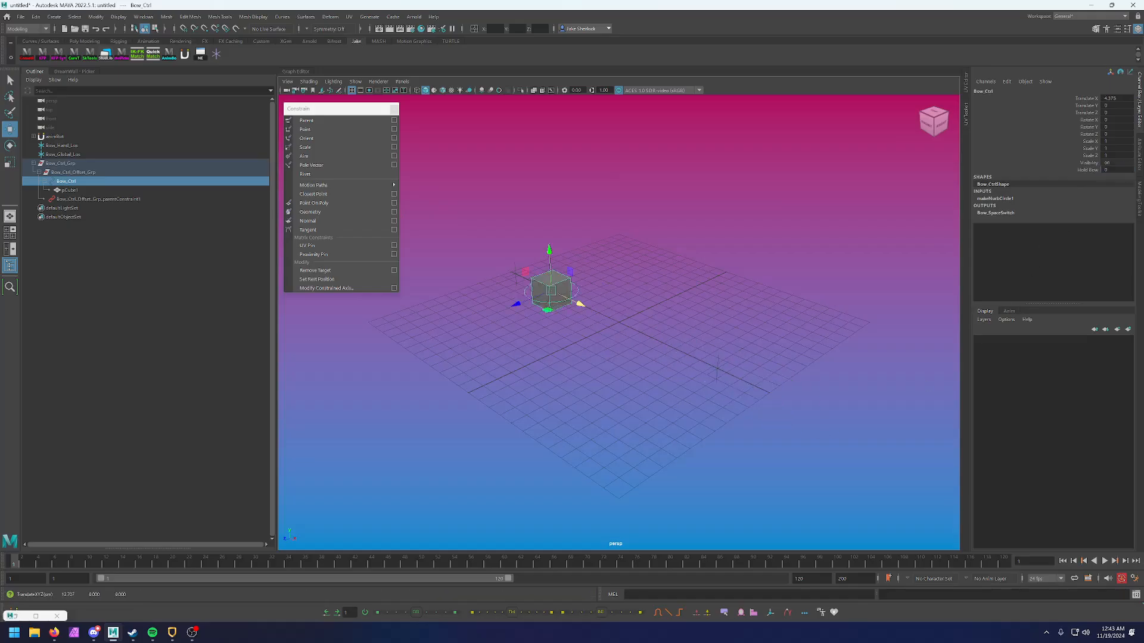
text(1)
key(Return)
text(0)
key(Return)
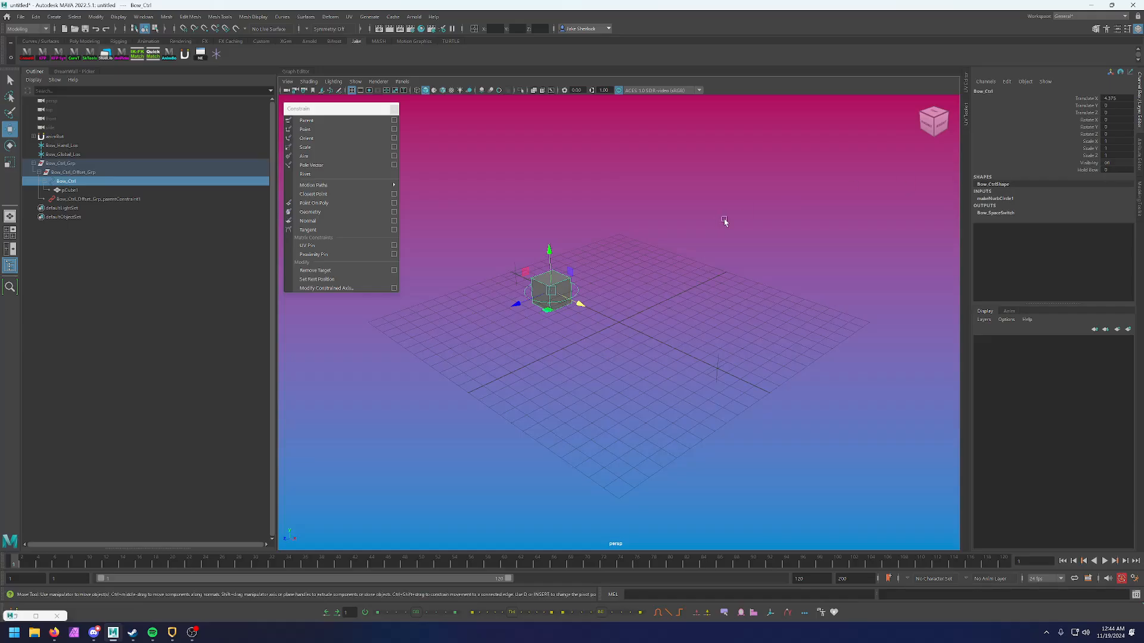
Reset Bow_Ctrl's Translate X to 0
click(1110, 98)
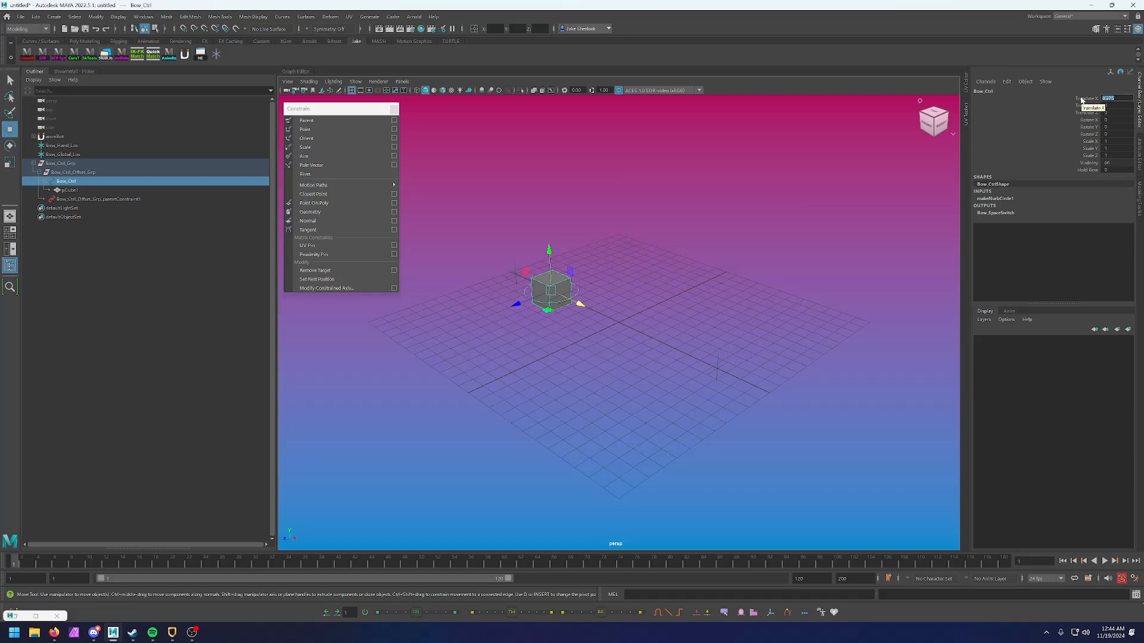
text(0)
key(Return)
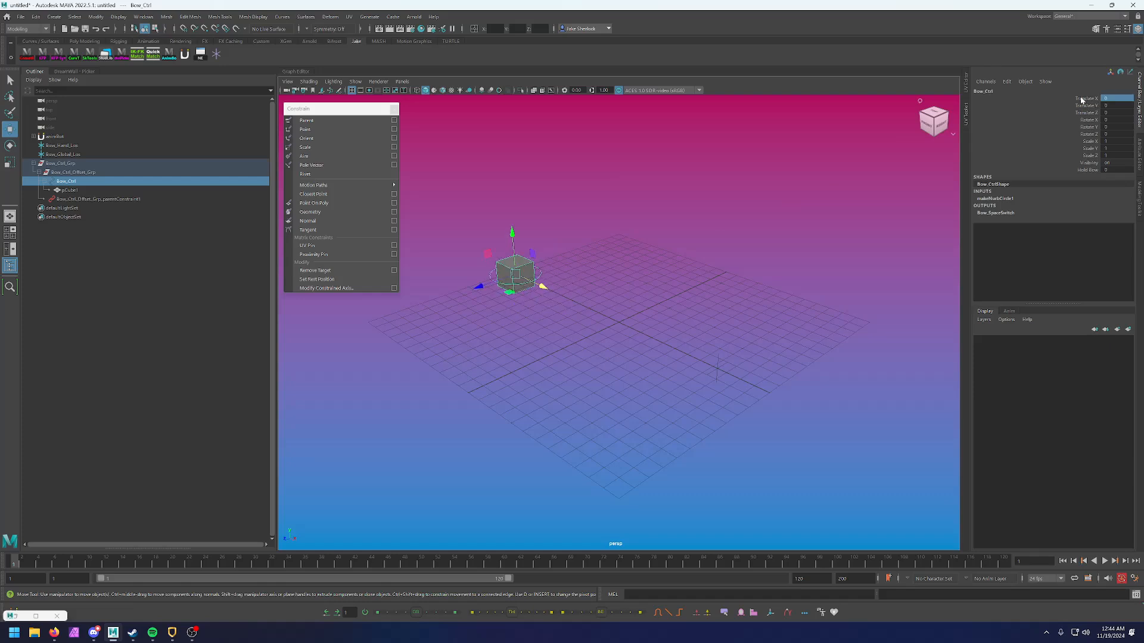